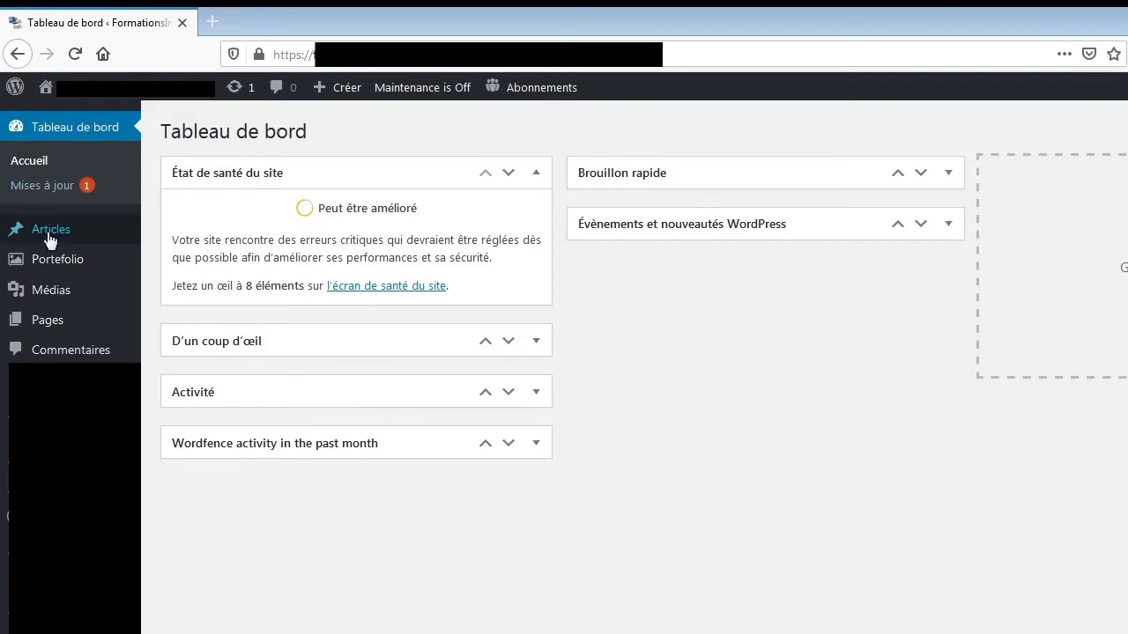
Create a new article titled "Fermeture des Frontières : Quel Impact sur l'Assurance Auto Temporaire ?".
mouse_move(50, 235)
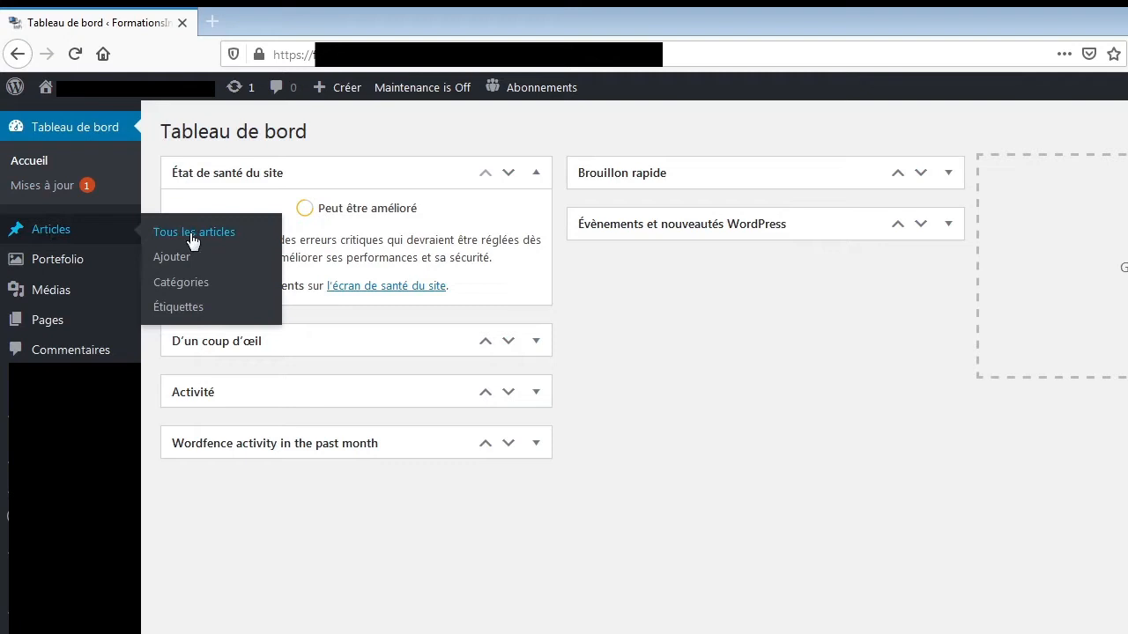
left_click(169, 267)
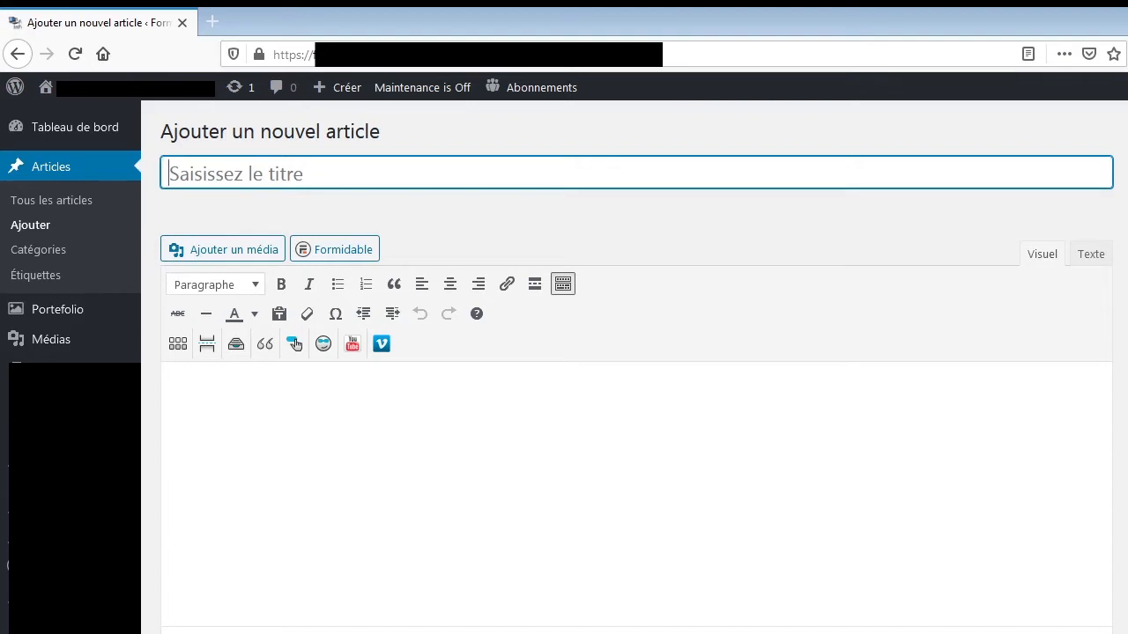
type("Fer")
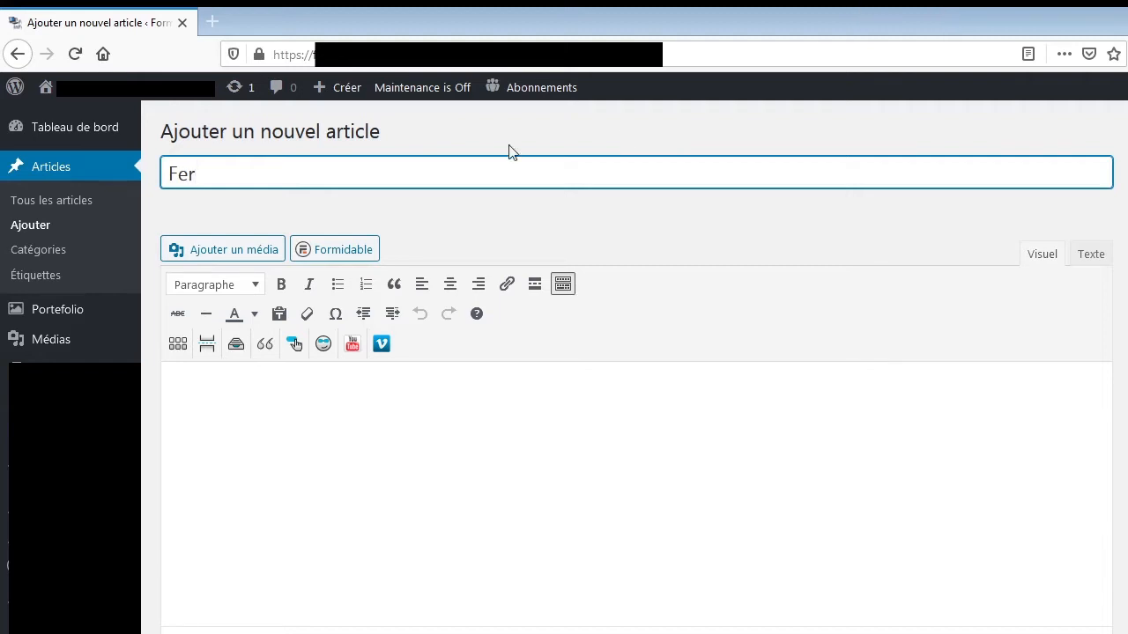
left_click_drag(220, 164, 163, 171)
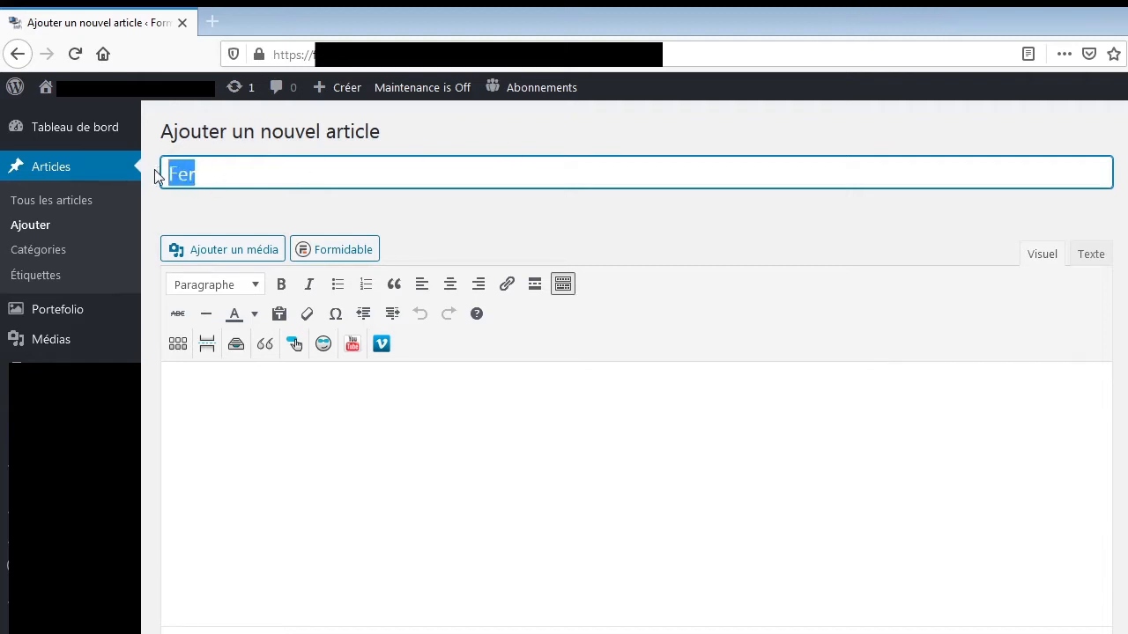
type("F")
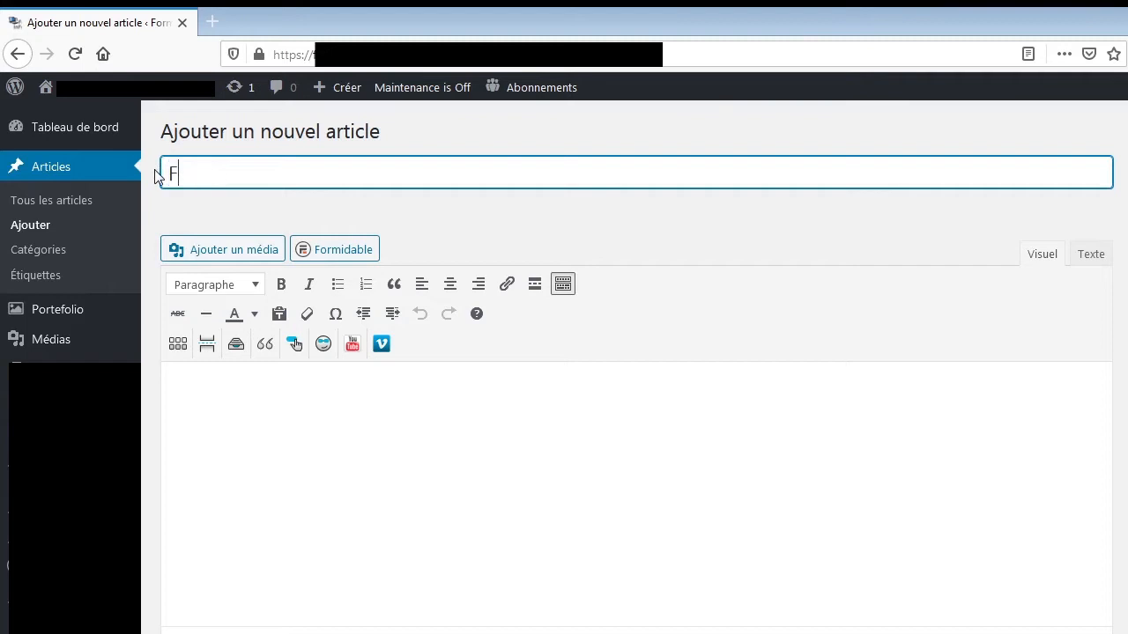
type("ermeture des Fronti")
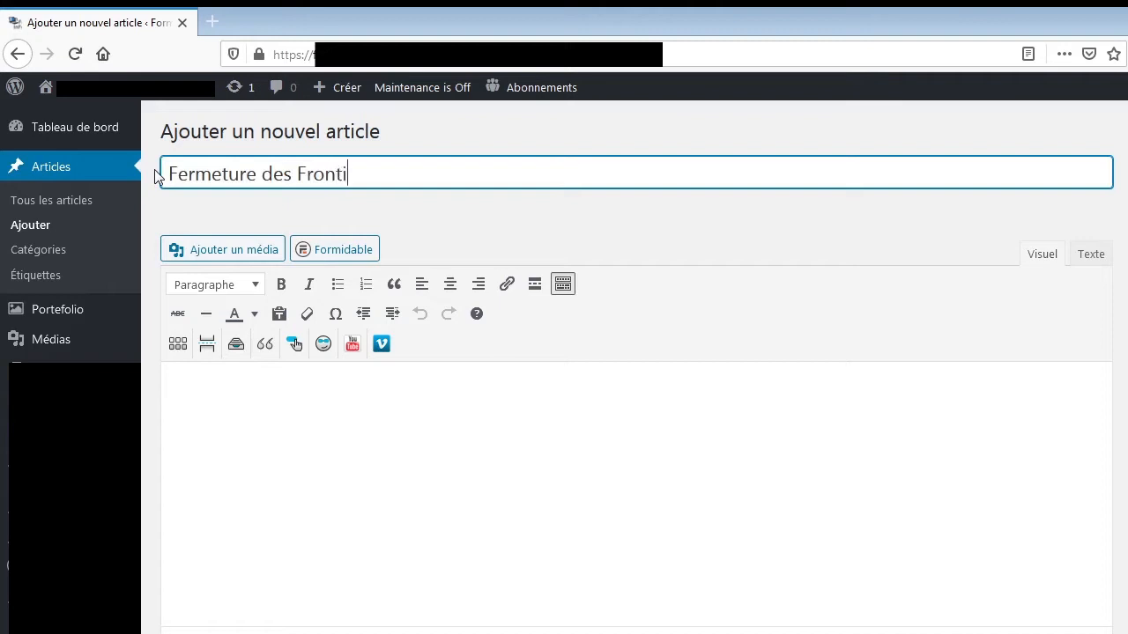
type("ères : Quel Impact")
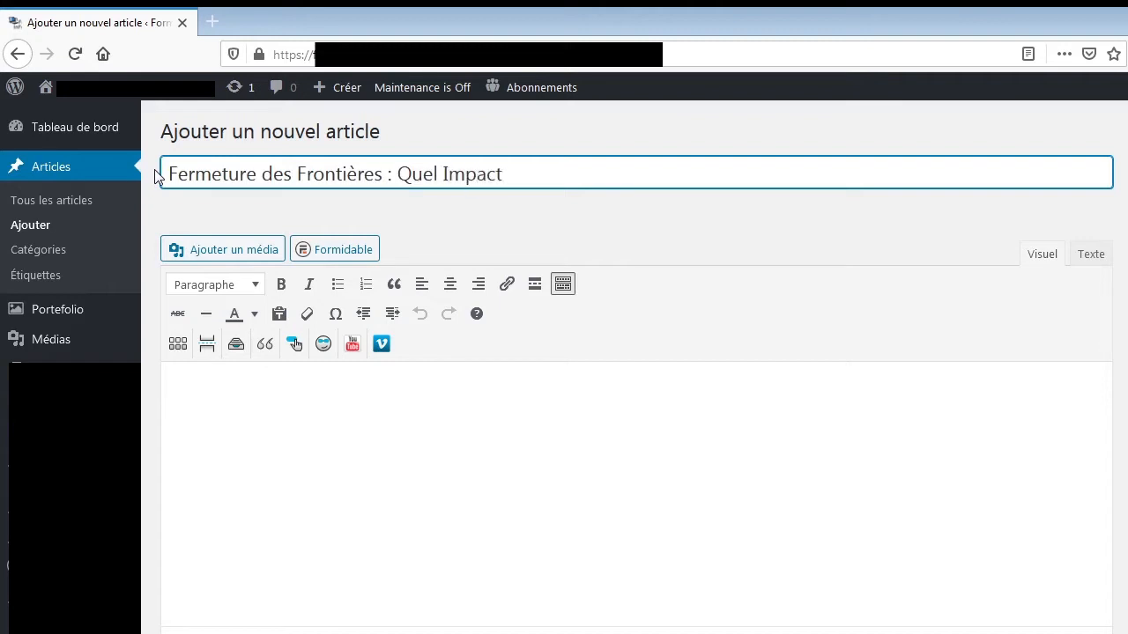
type(" sur l'Assurance ")
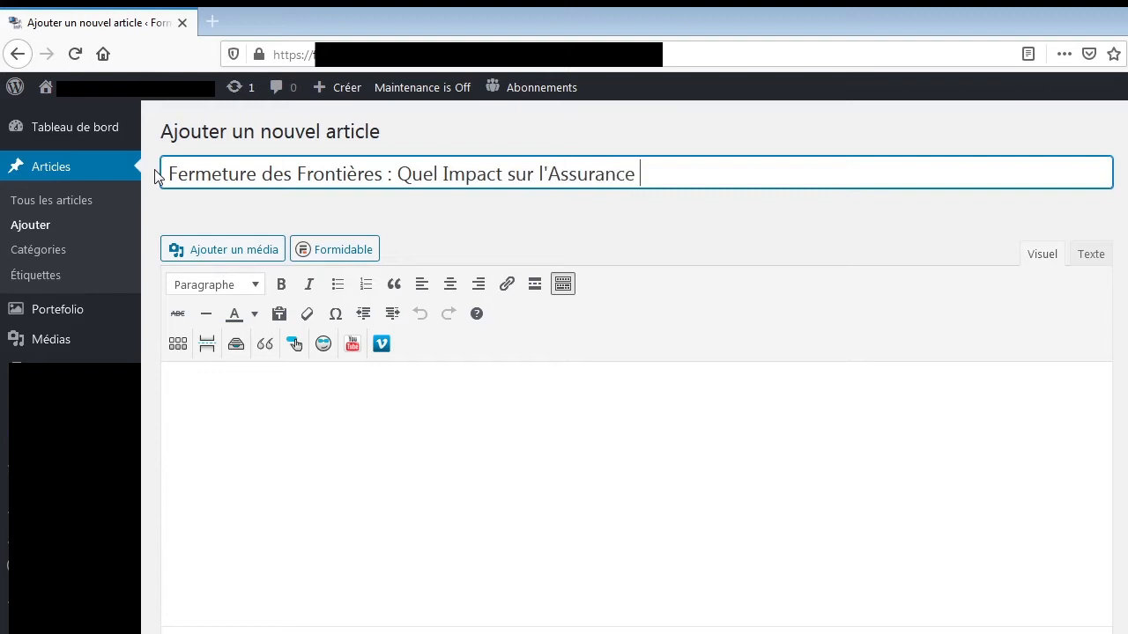
type("Auto Temporaire")
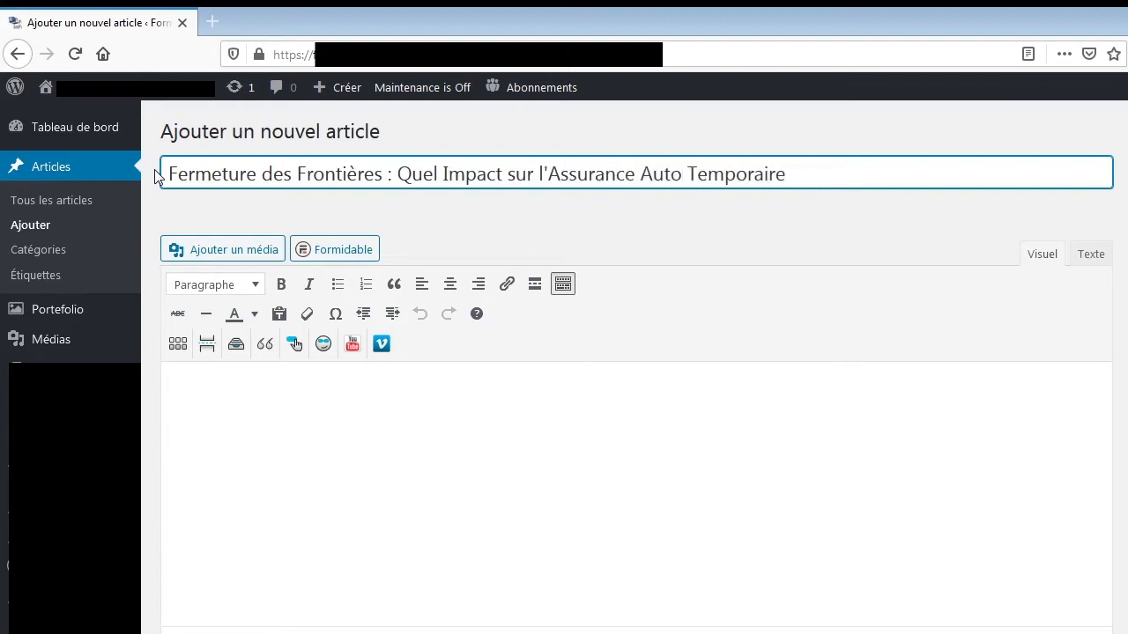
type(" ?")
Begin the article body with "Jean Castex, le Premier Ministre Français a annoncé la fermeture des frontières aux étrangers non résidents en France".
left_click(348, 468)
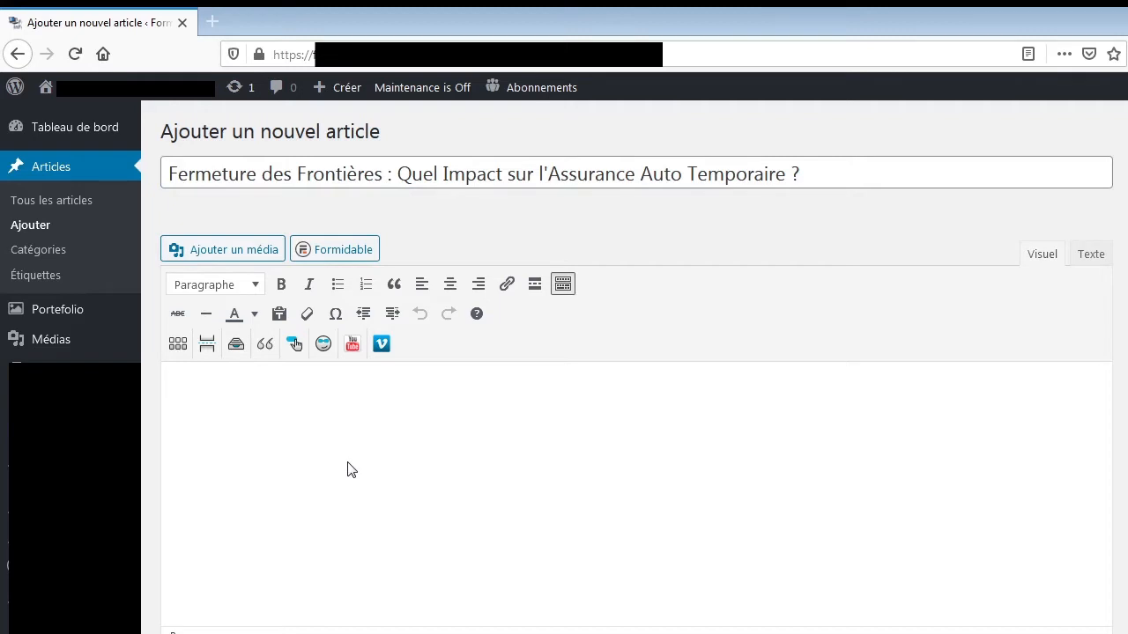
type("Jean Castex, le Prem")
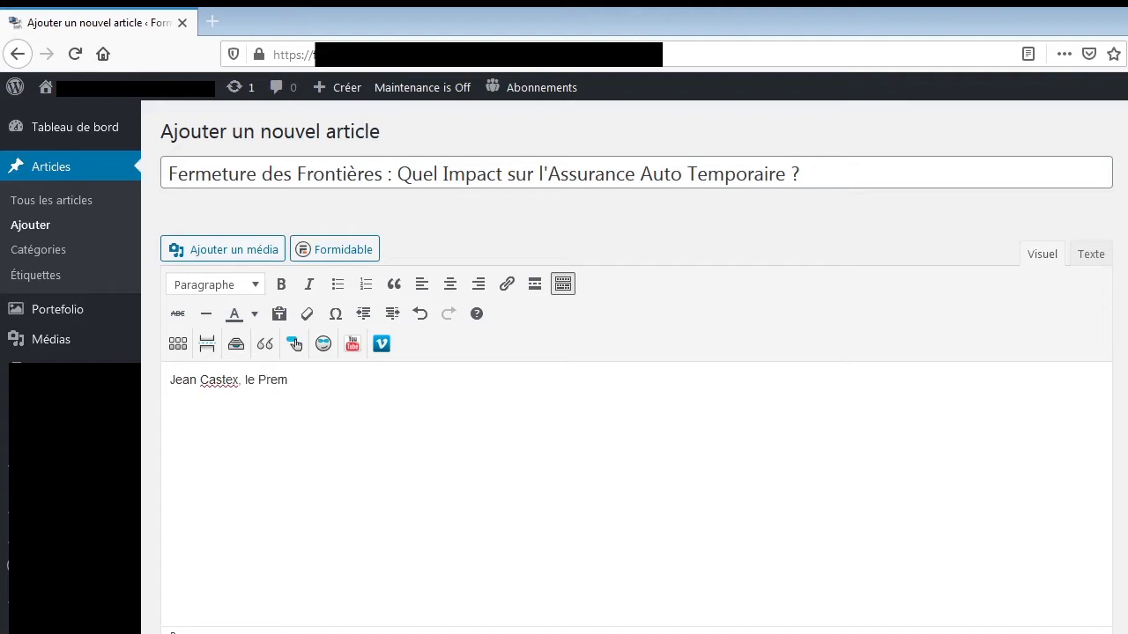
type("ier Ministre Français")
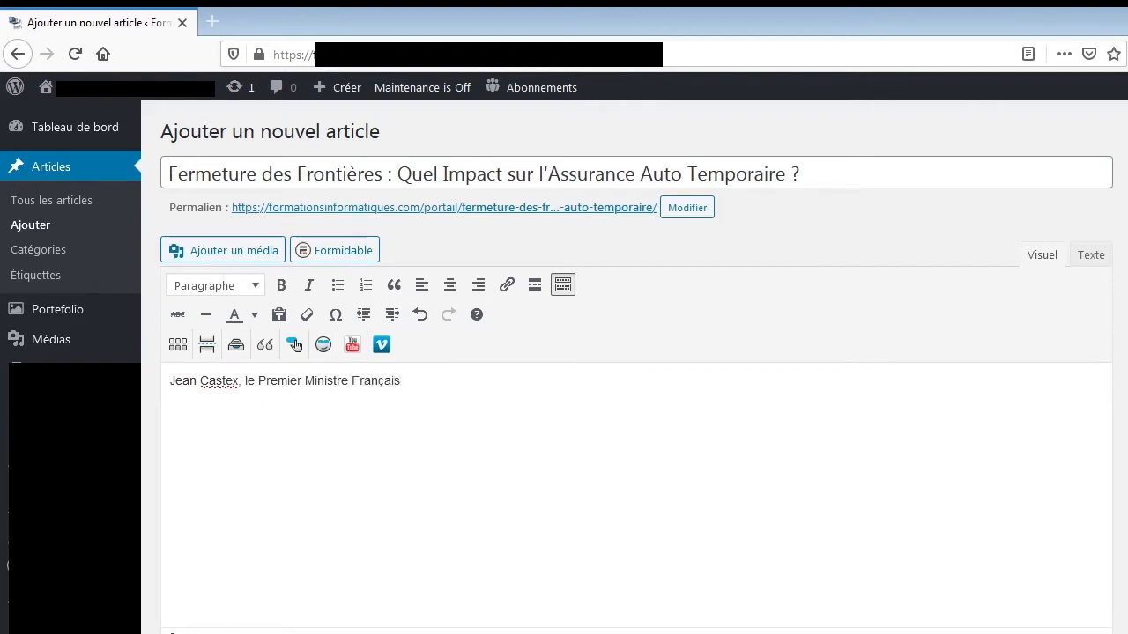
type(" a annoncé la ferm")
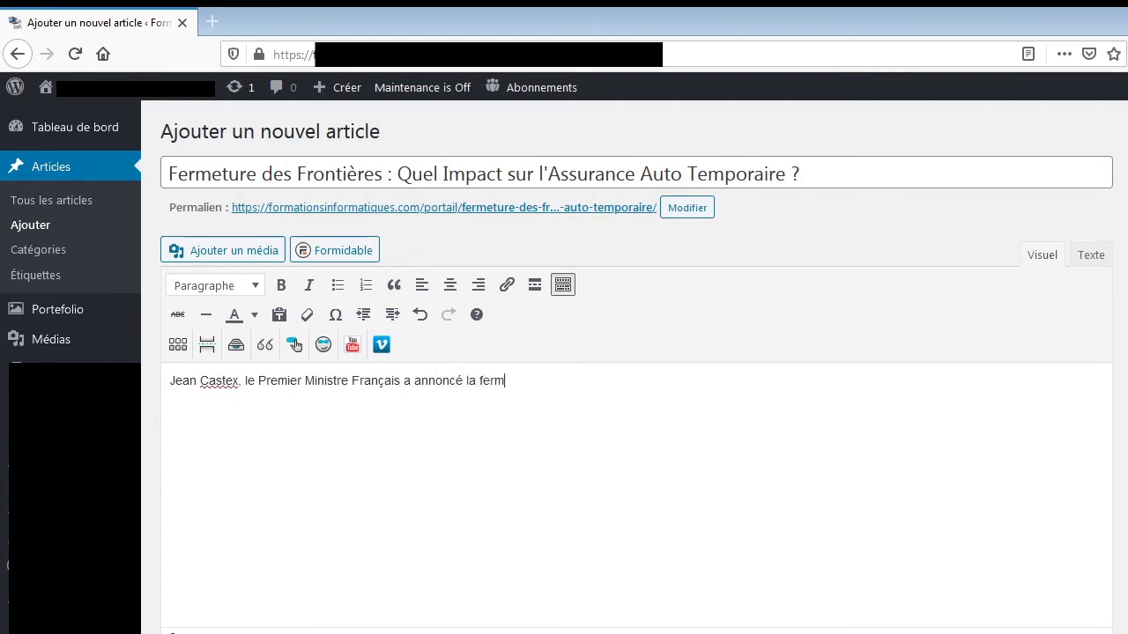
type("eture des front")
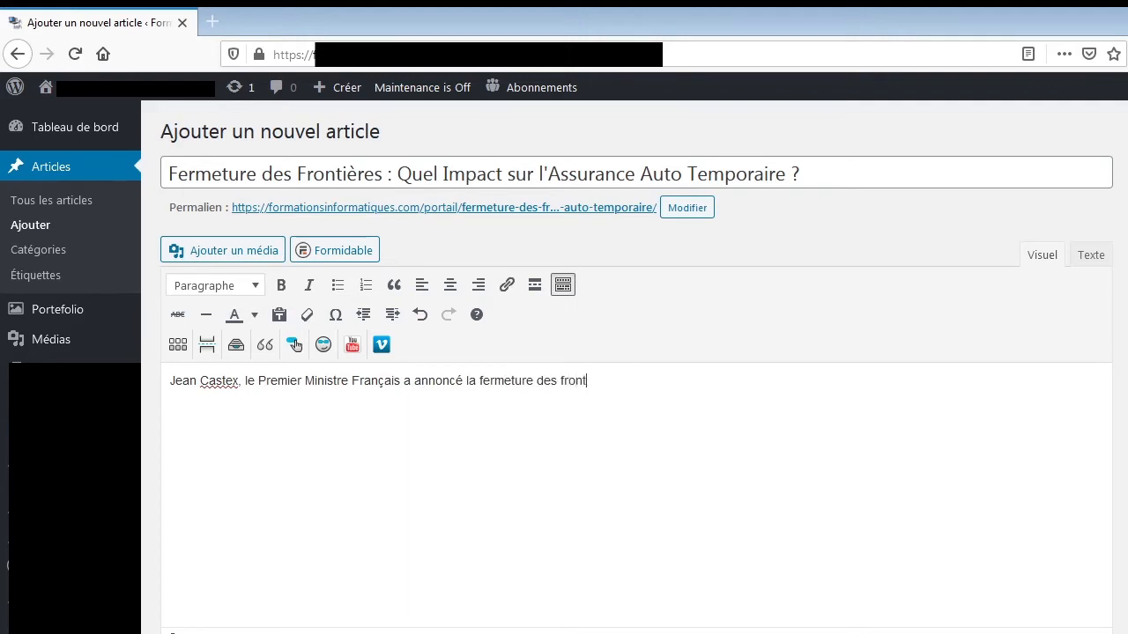
type("ières aux étrangers non résidents en France. Bien é")
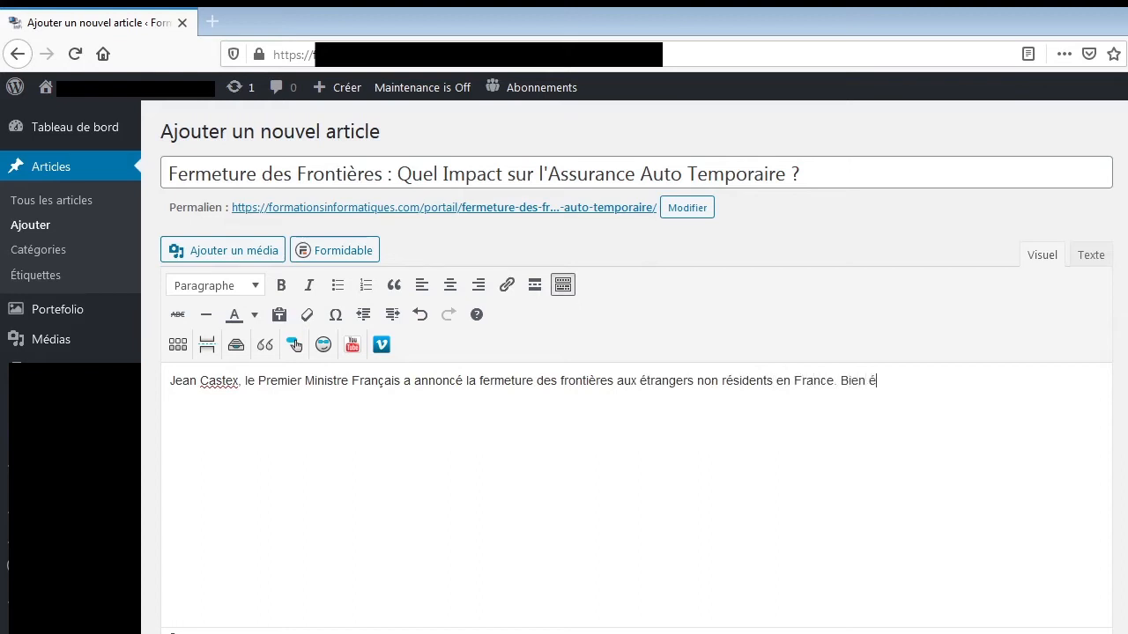
type("vidememnt.")
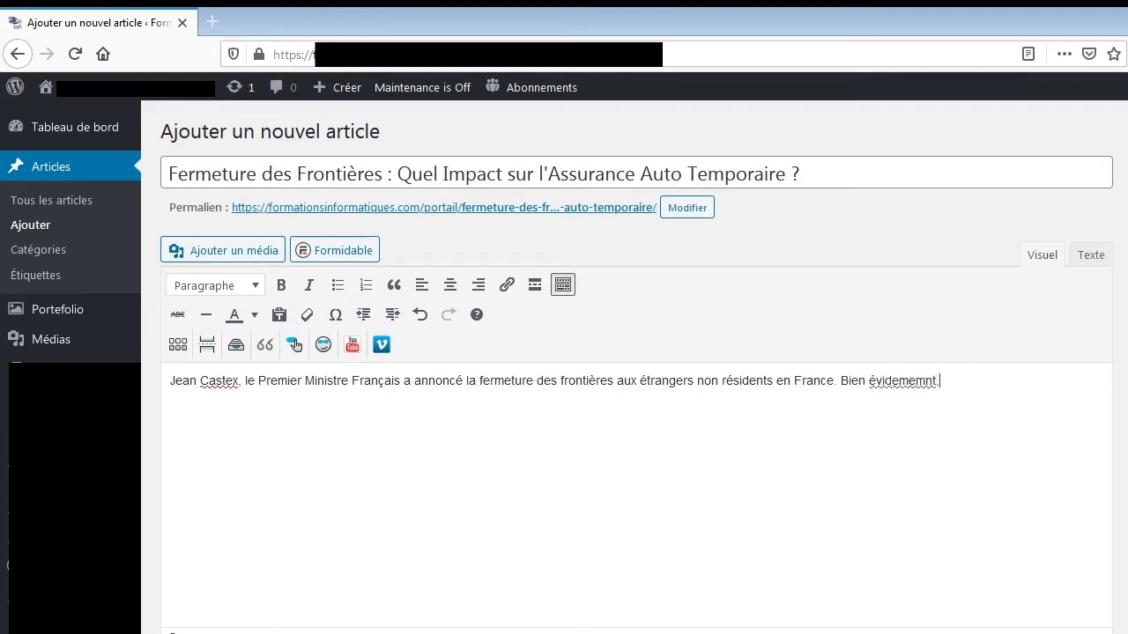
End the first sentence and start the second one with the correctly spelled words "Bien évidemment,".
right_click(911, 381)
left_click(946, 393)
key("BackSpace")
type(", les entres")
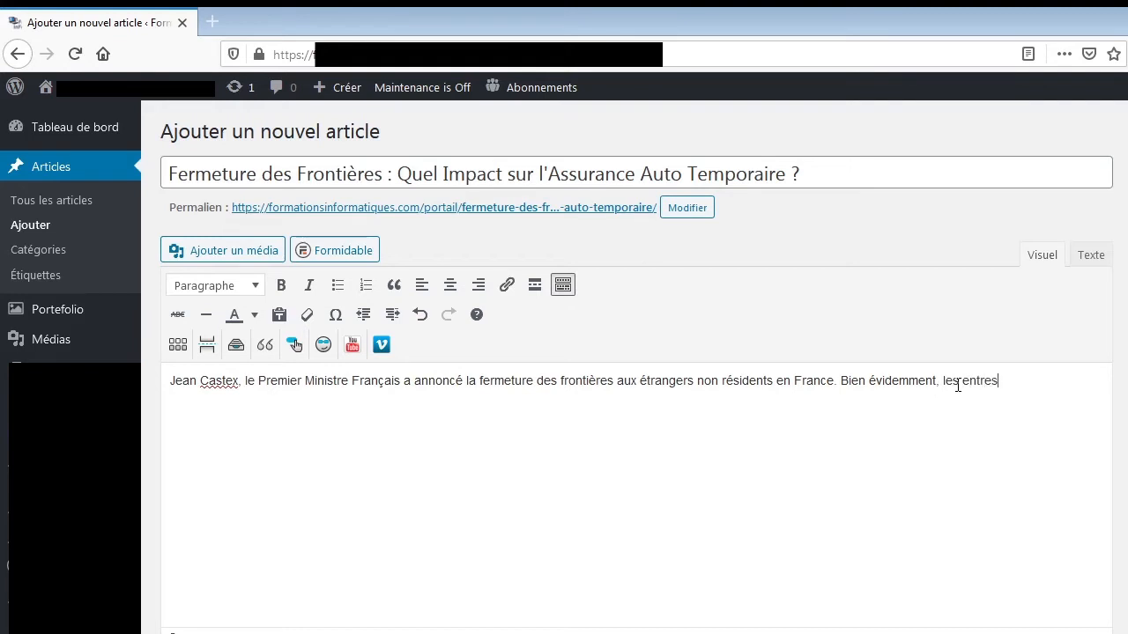
Complete the second sentence with "les entrées et sorties restent possibles pour des motifs professionnels ou impérieux.".
key("BackSpace")
key("BackSpace")
type("ées et sorties restent possibles ")
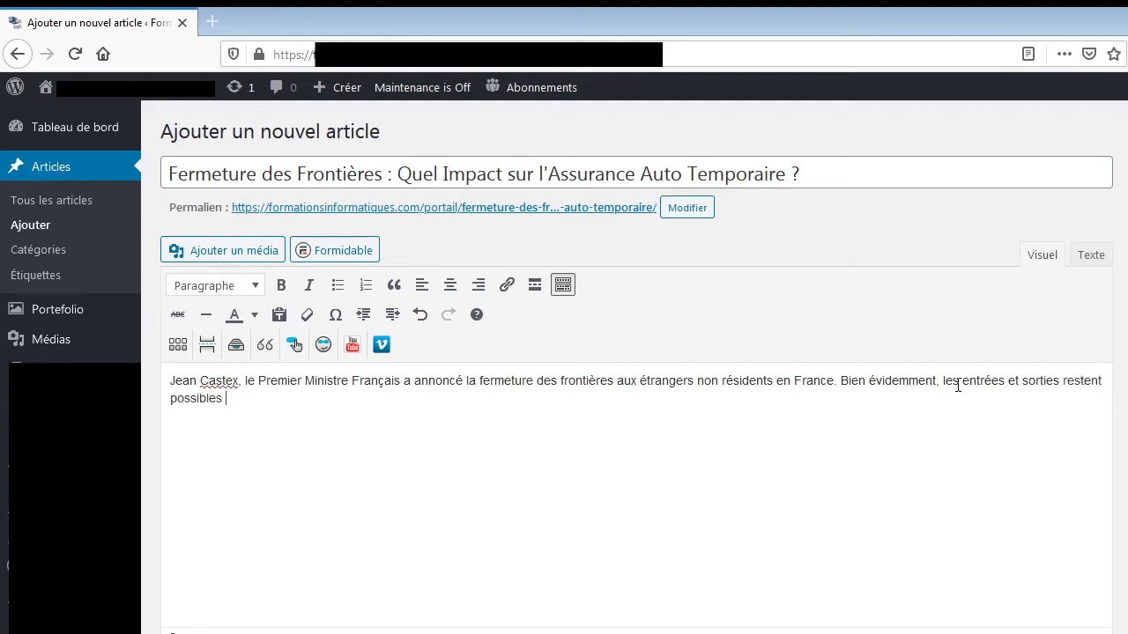
type("pour des motifs professionnelss")
key("BackSpace")
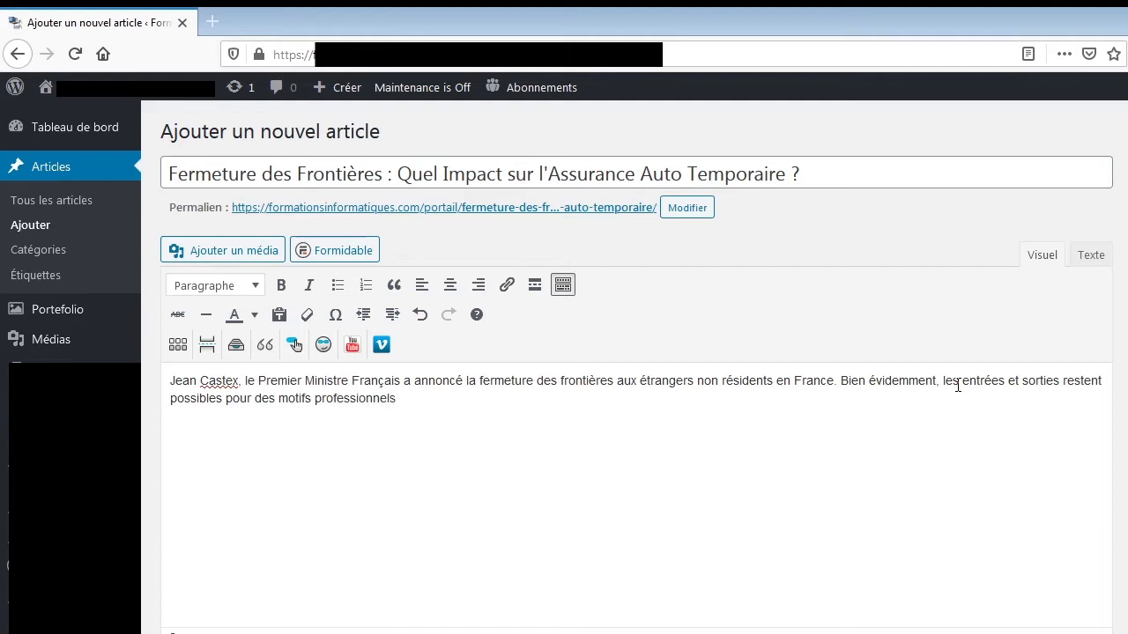
type("ou impér")
type("ieux")
Start a second paragraph with "Cette fermeture des frontières a un impact négatif important sur les ventes de véhicules vers l'étranger. En effet", with correct spelling.
type("C")
type("ette ferme")
type("ture des ")
type("frontière")
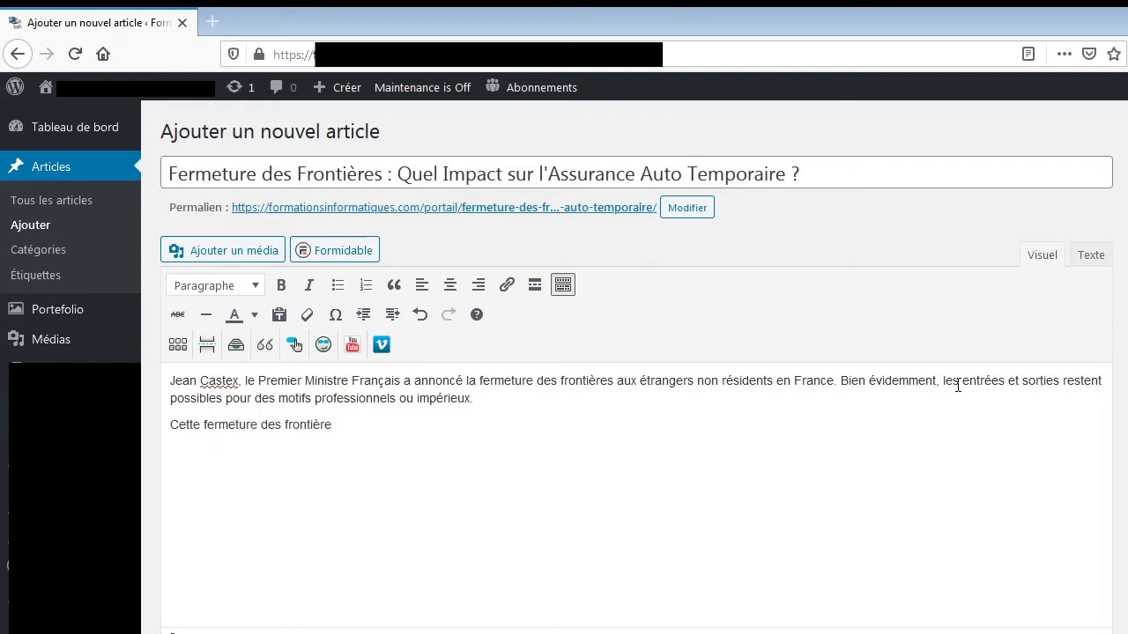
type("s a un impact néga")
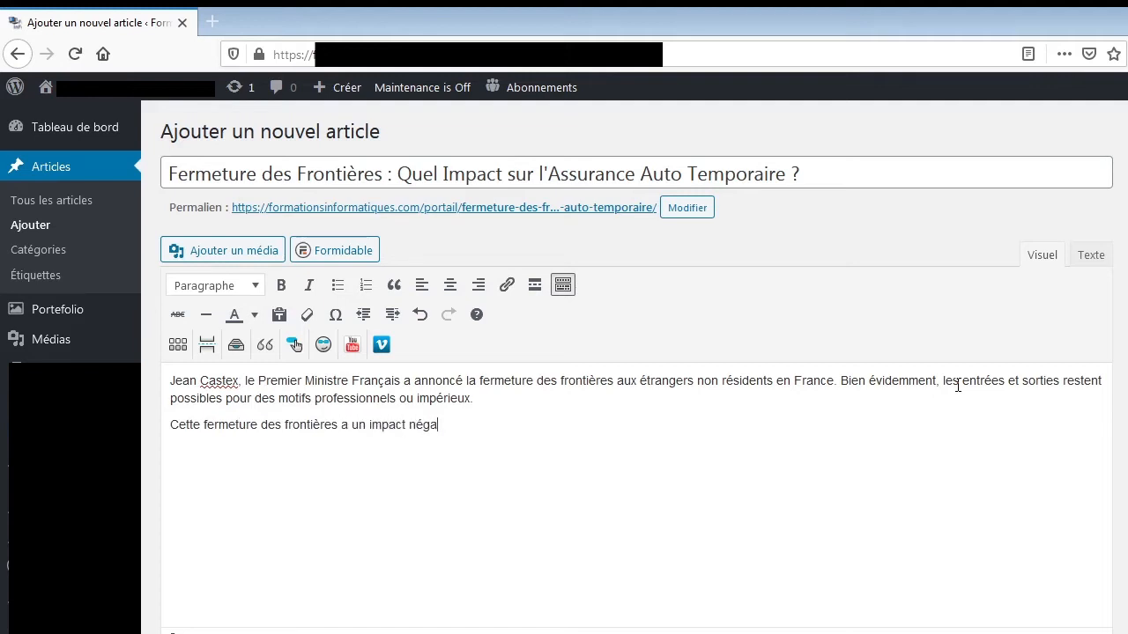
type("tif important sur les ventes de véhicuu")
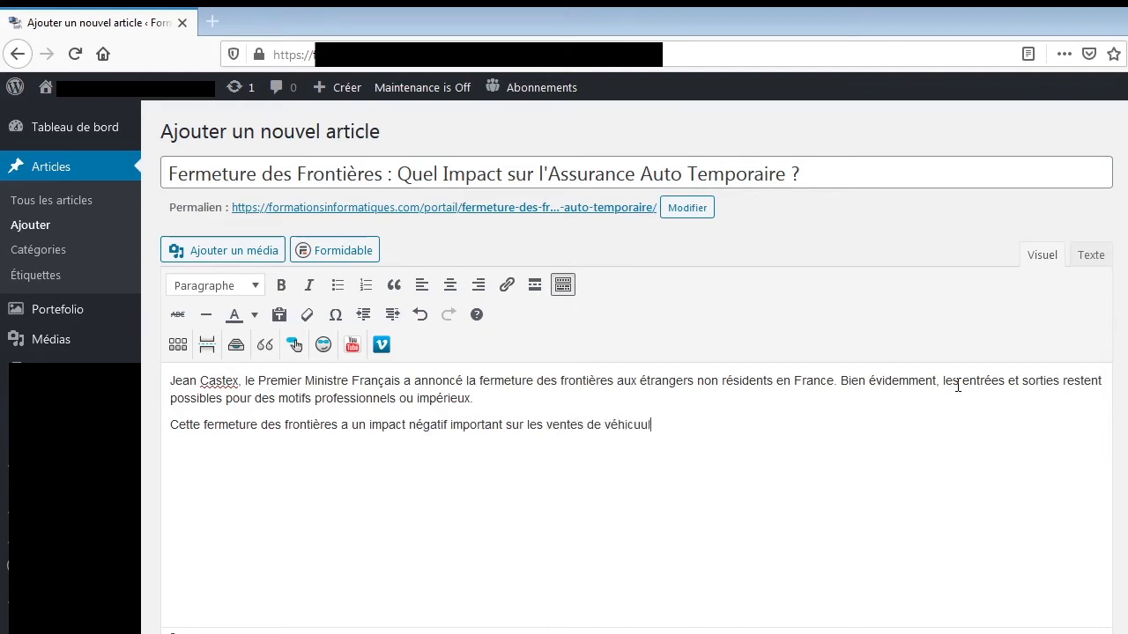
key("BackSpace")
type("les vers l'étrangers. E")
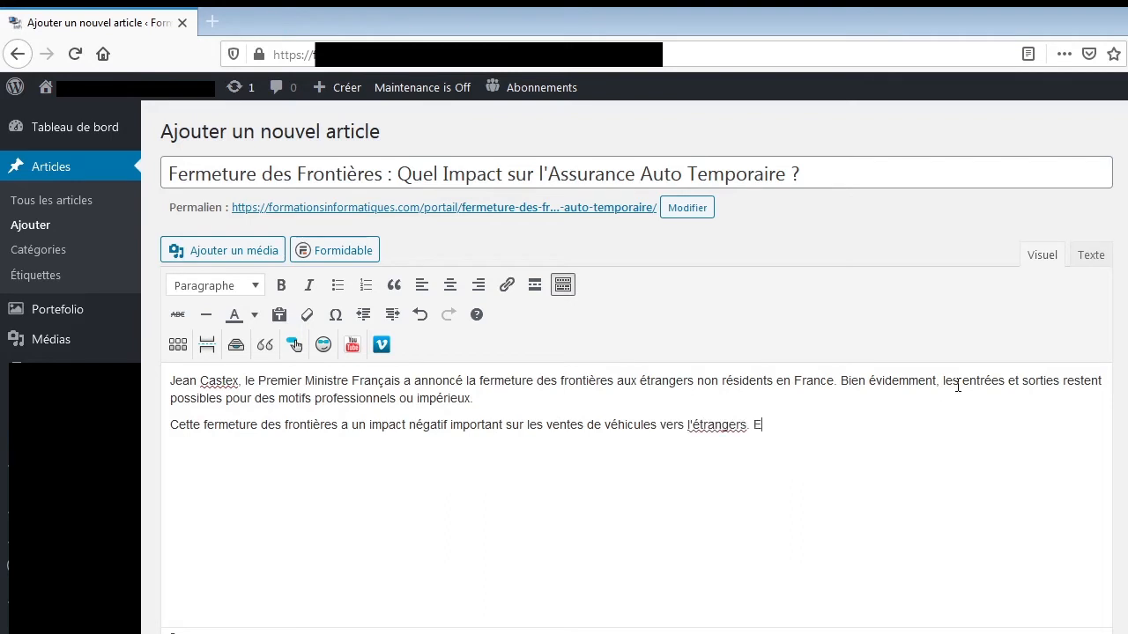
type("n effet")
right_click(737, 425)
left_click(756, 440)
Continue the second paragraph after "En effet" with ", beaucoup de revendeurs sont des acheteurs occasionnels".
type(", beaucoup d'acheterus s")
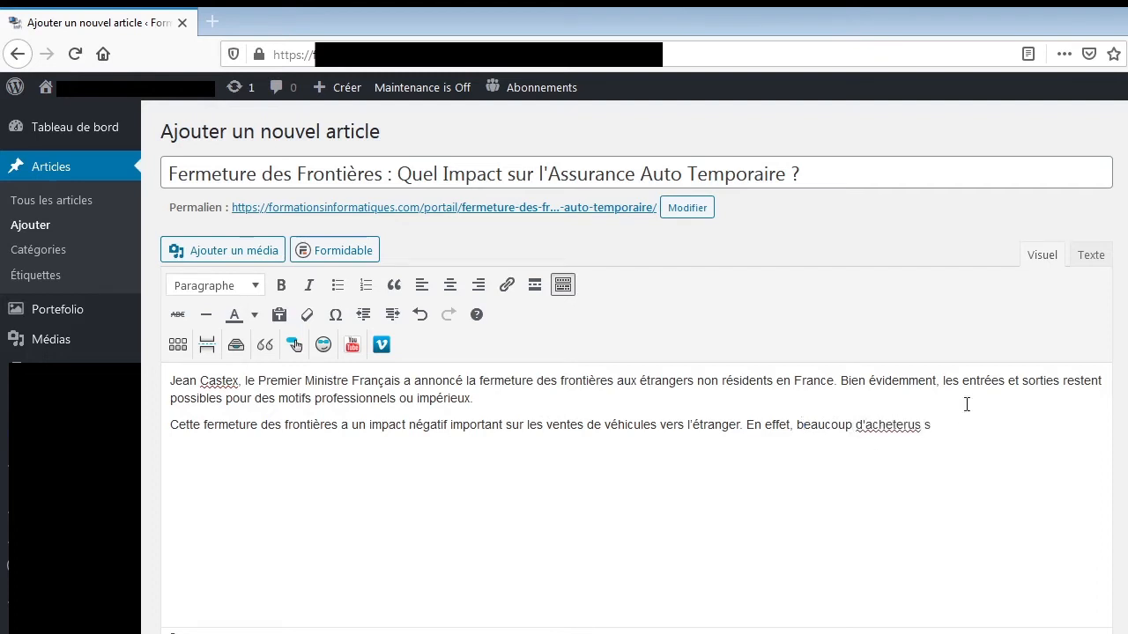
right_click(892, 428)
left_click(925, 447)
double_click(896, 425)
key("BackSpace")
key("BackSpace")
type("e revendeurs")
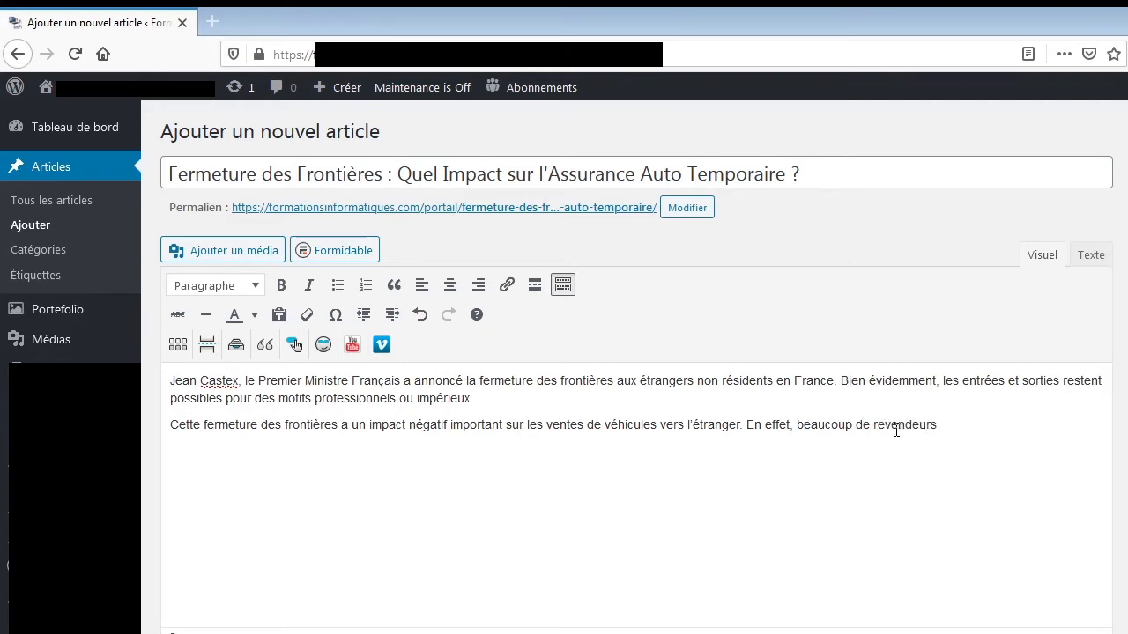
type(" sont des acheteurs occasionnels")
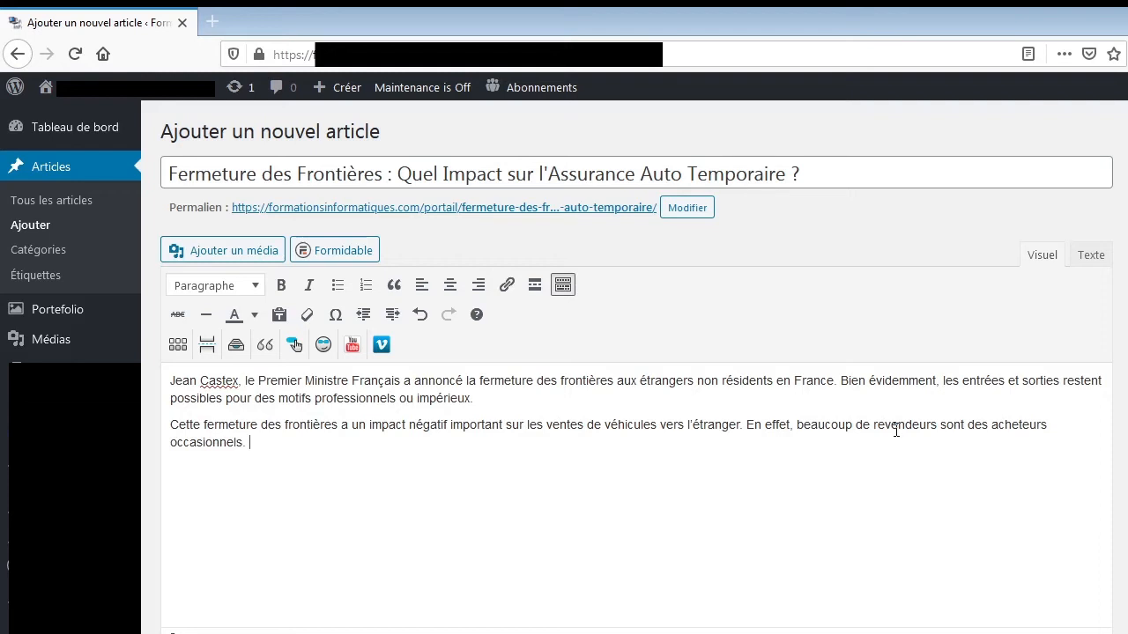
Finish the second paragraph with the sentence "Ils ne peuvent donc pas justifier leurs déplacements pour un motif professionnel.".
type(". Ils ne peuvent don")
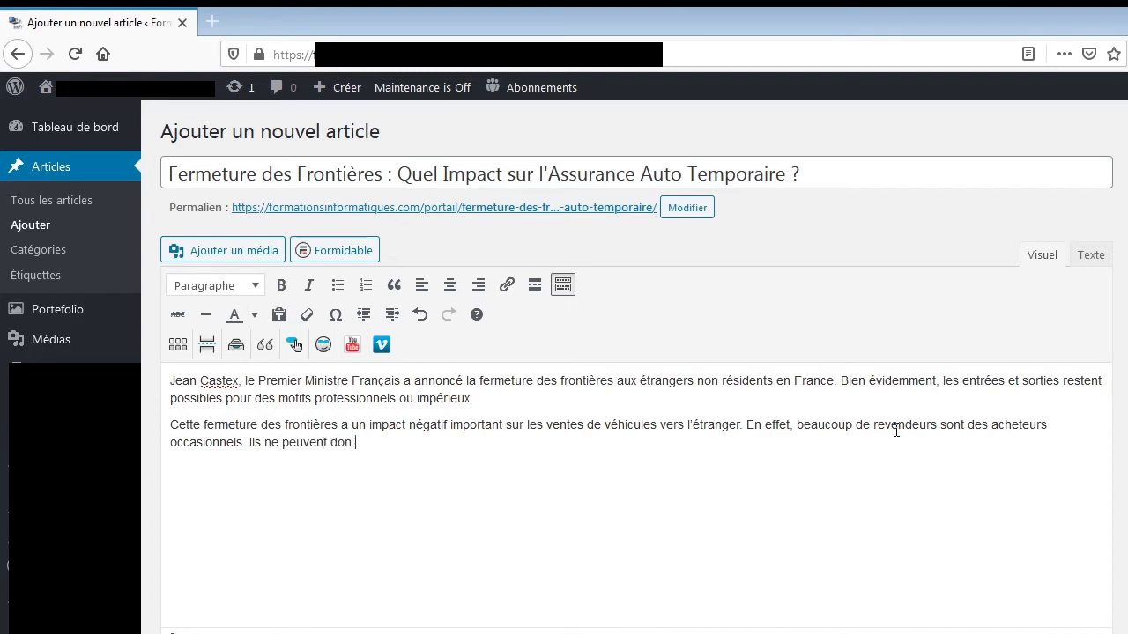
type("c pas justifier leurs déplacements pour un motif profe")
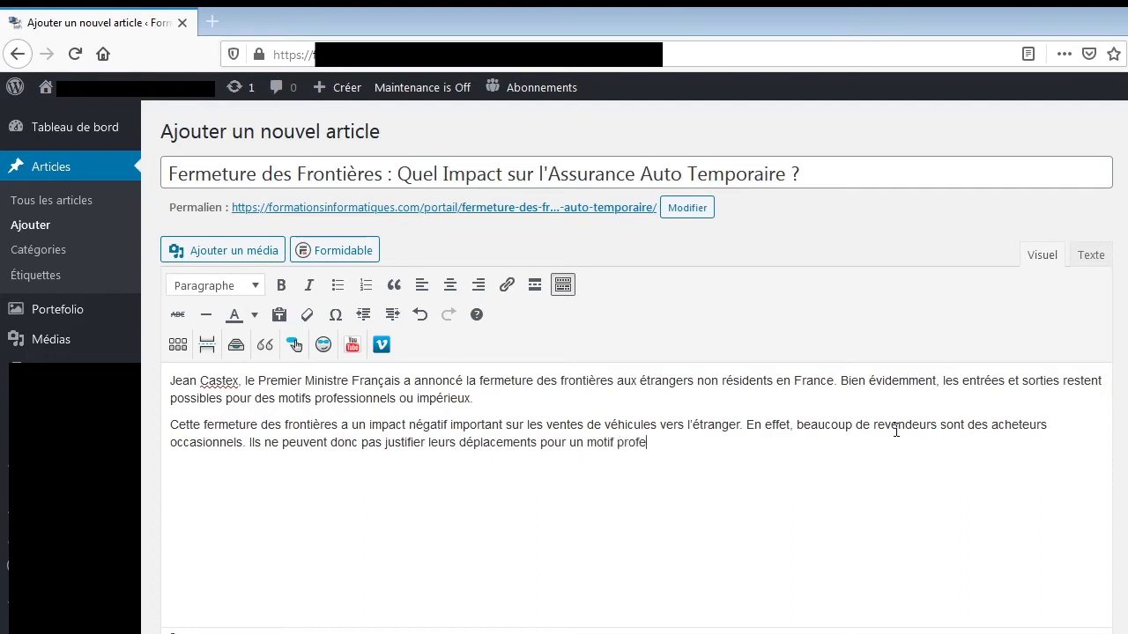
type("ssionnel.")
Open the pixabay.com website in a new browser tab.
left_click(219, 19)
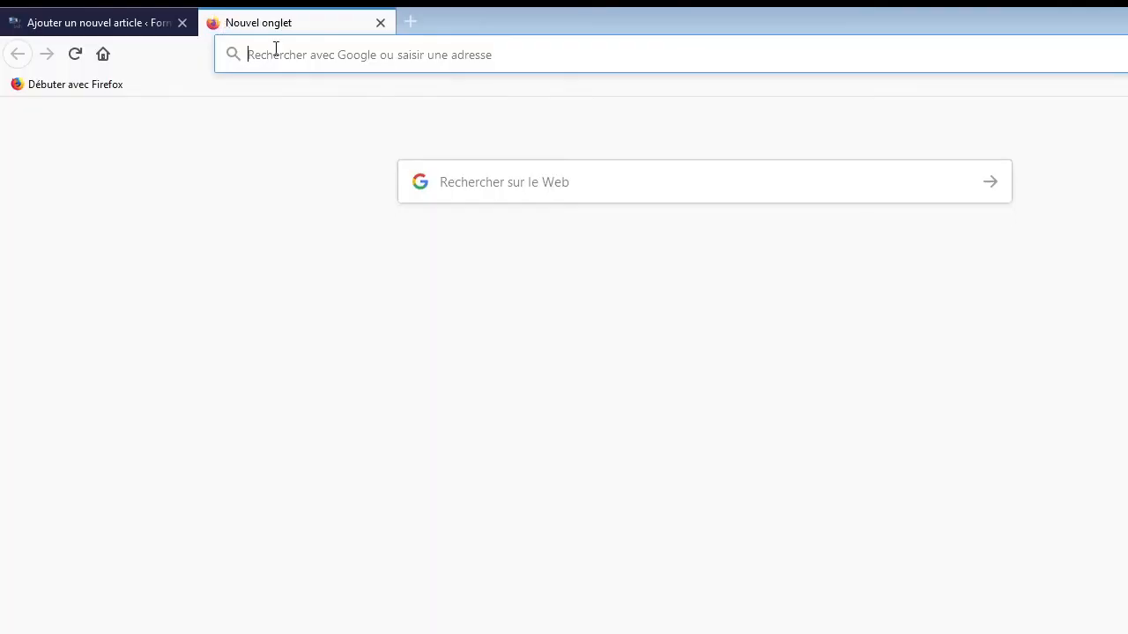
type("pixabay.com/")
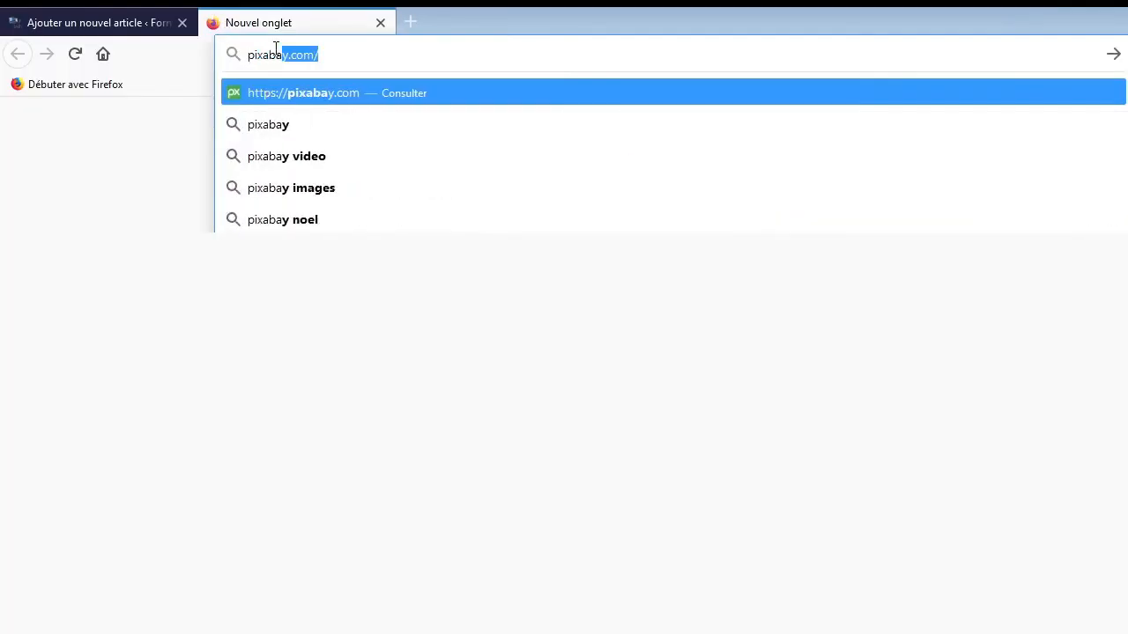
key("Return")
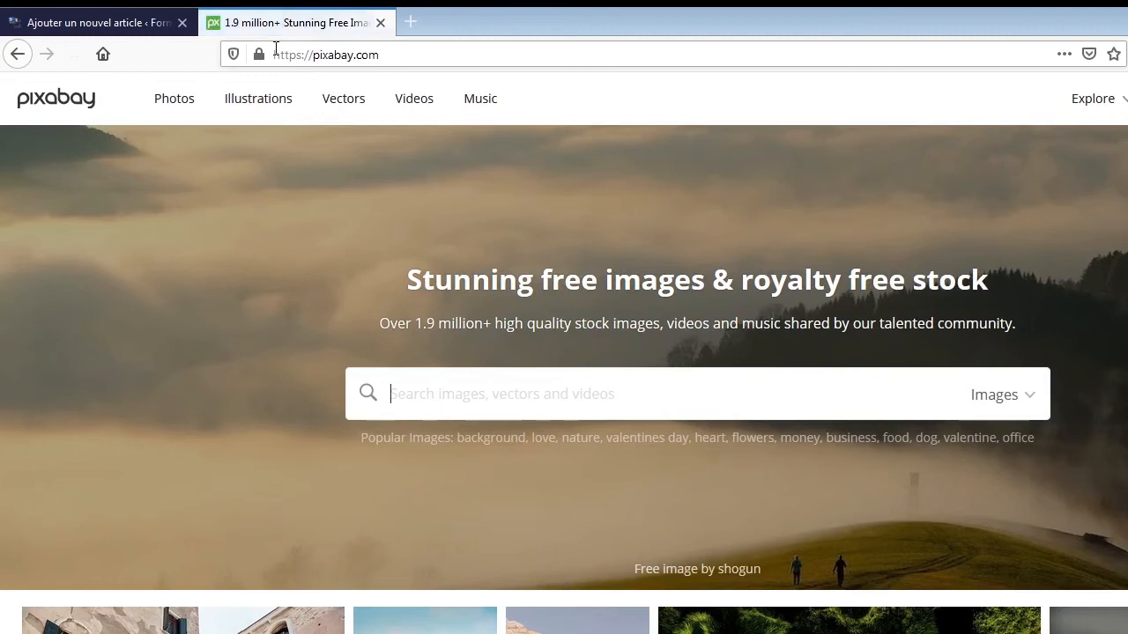
Search the French version of Pixabay for images matching "voiture".
left_click(552, 384)
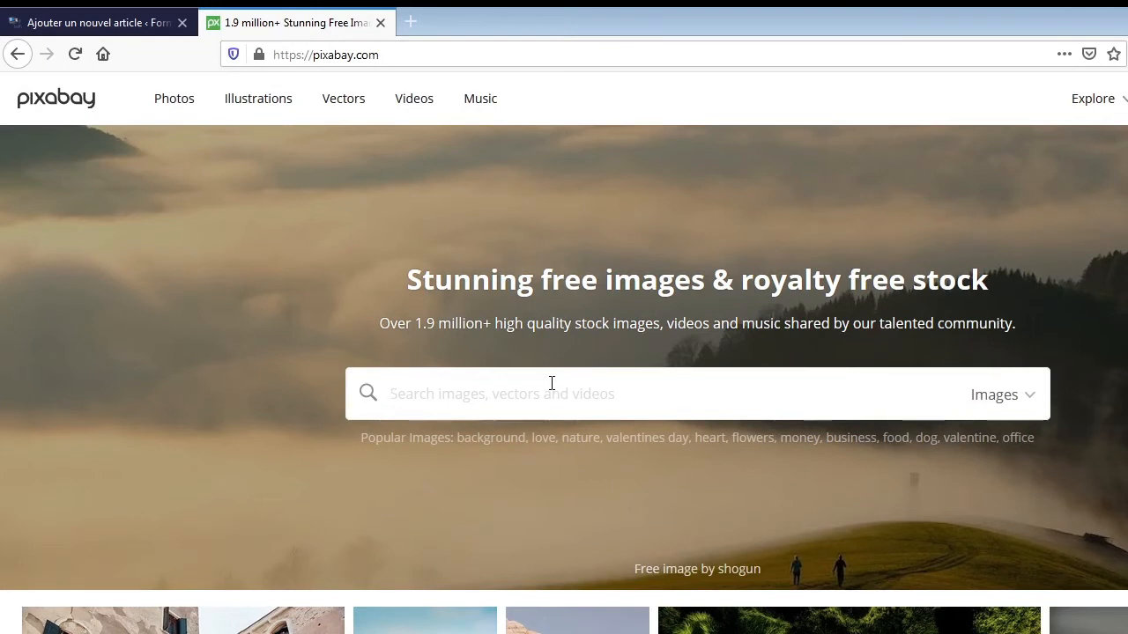
left_click(551, 383)
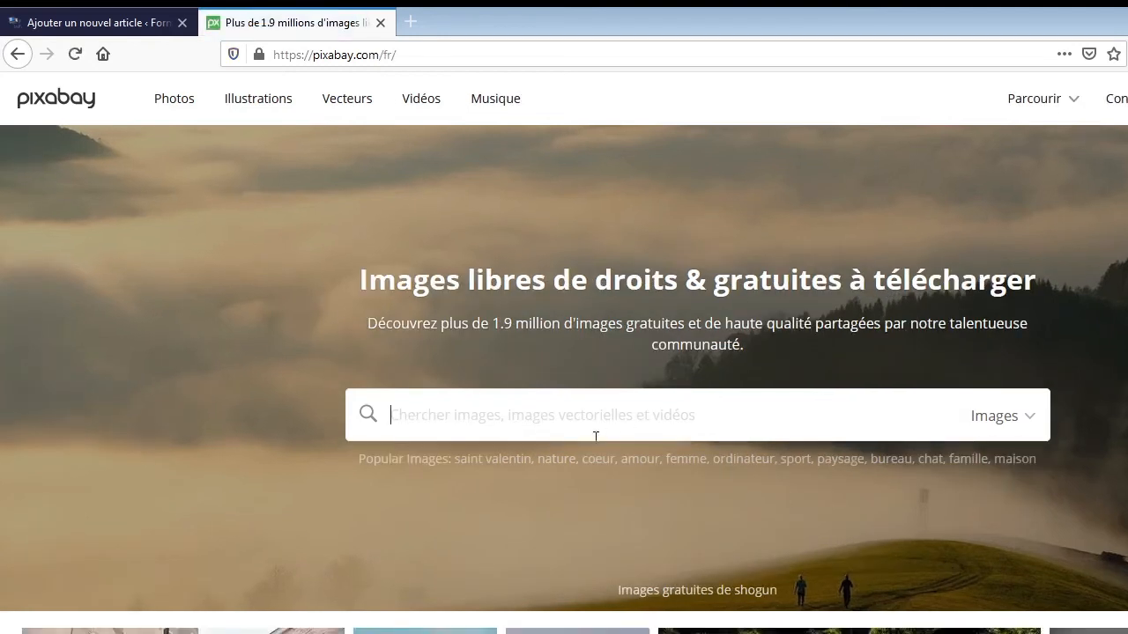
type("voiture")
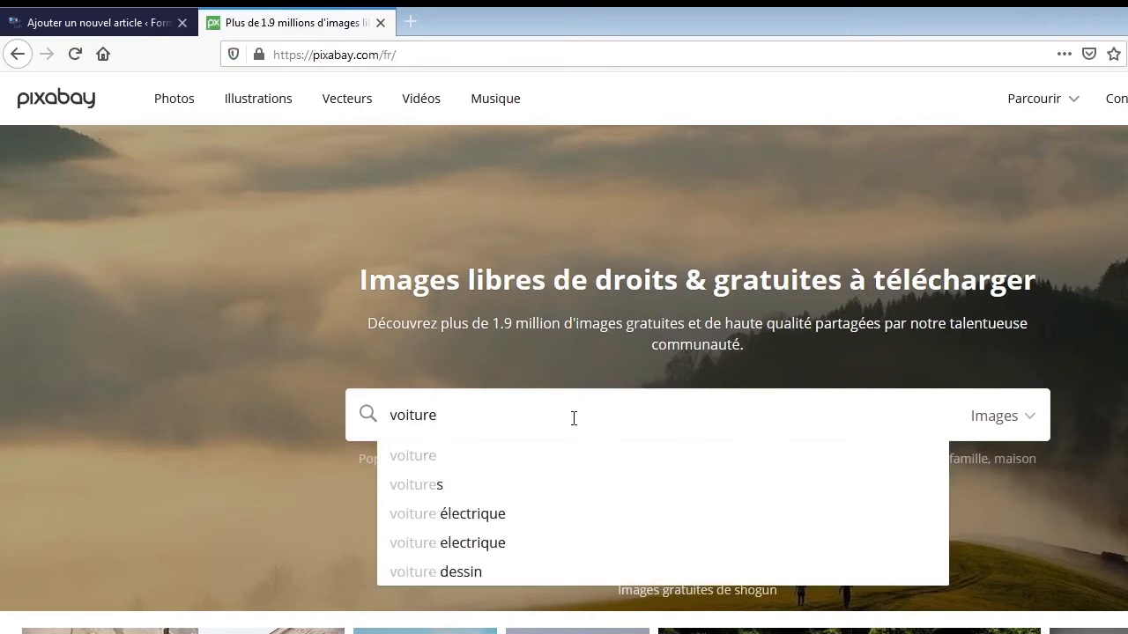
key("Return")
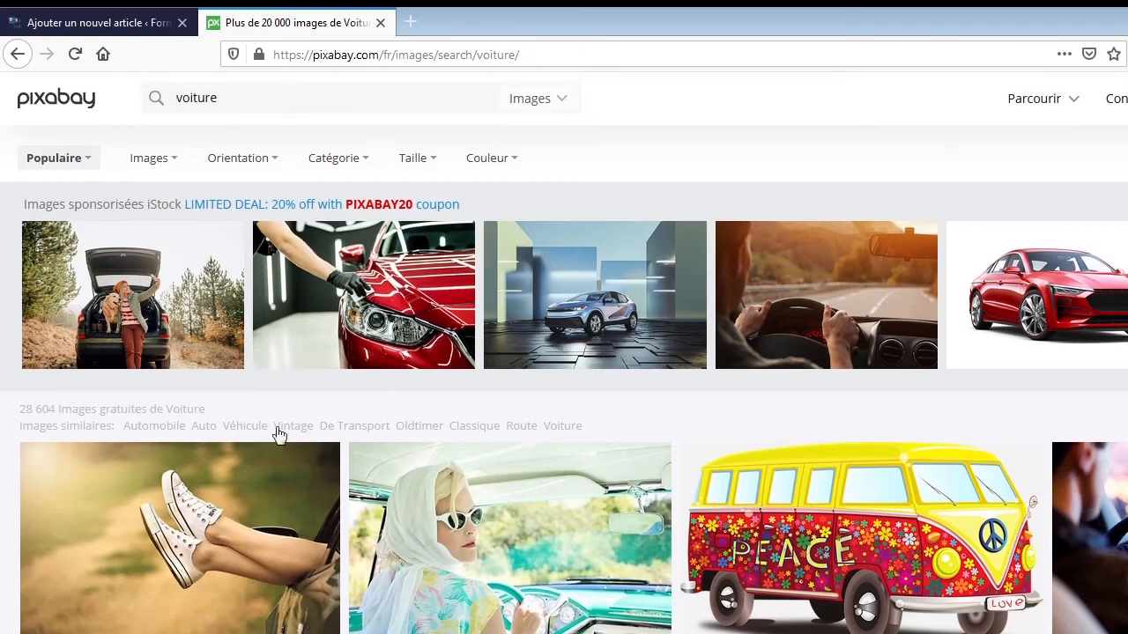
Browse the "voiture" image results and open the photo page of the dark BMW seen from the front.
scroll(561, 493, "down", 2)
scroll(562, 491, "down", 2)
scroll(558, 488, "up", 1)
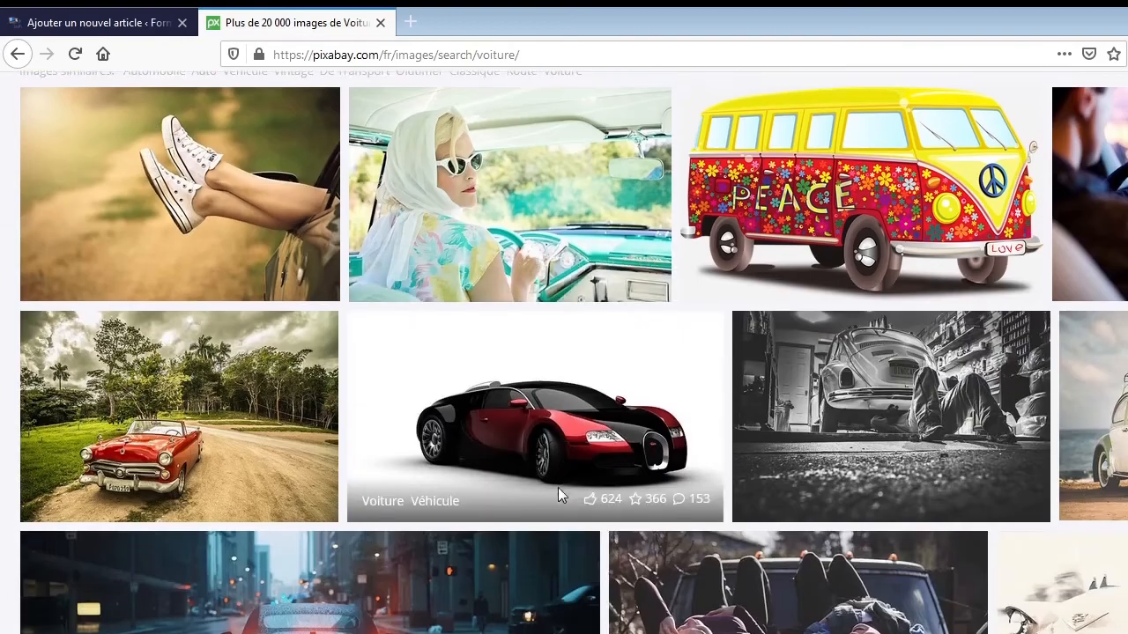
scroll(558, 487, "down", 11)
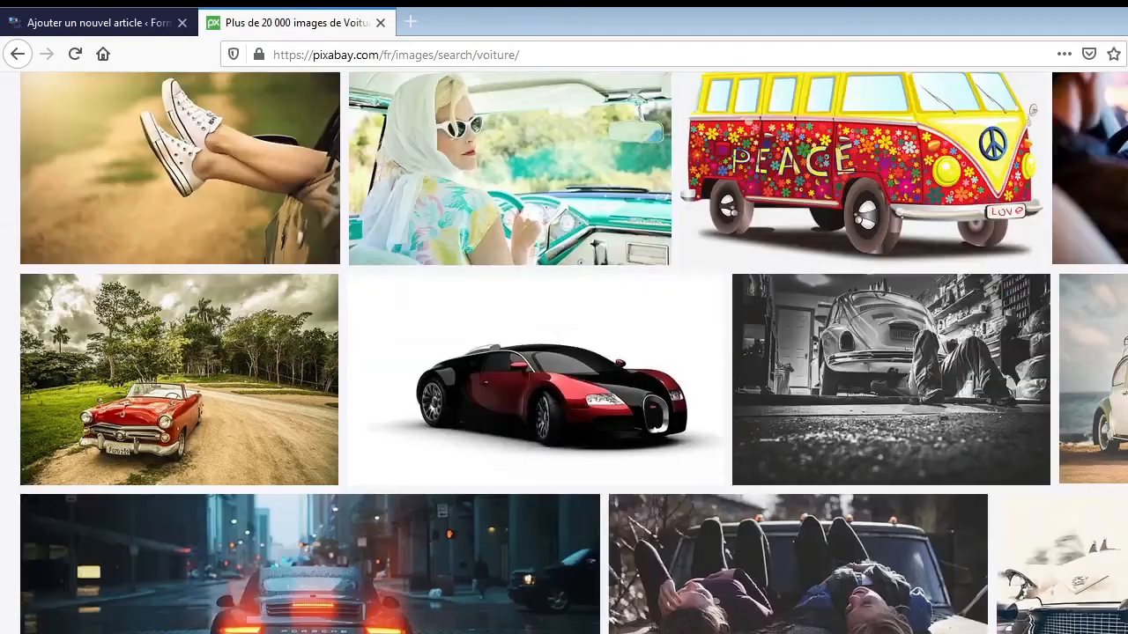
scroll(558, 487, "down", 10)
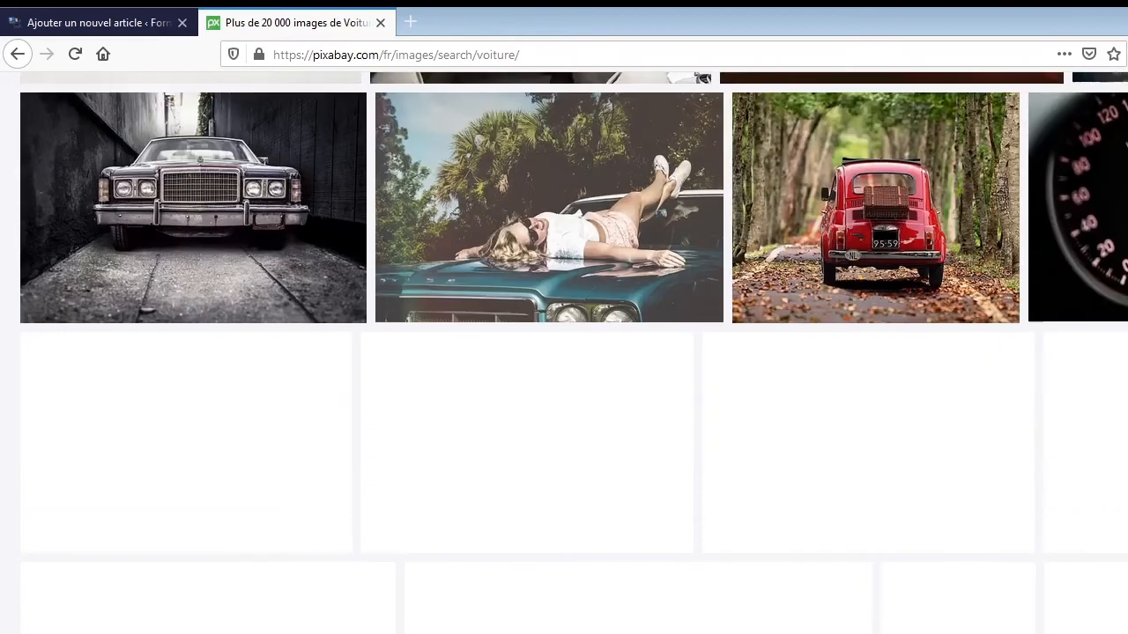
scroll(885, 361, "up", 9)
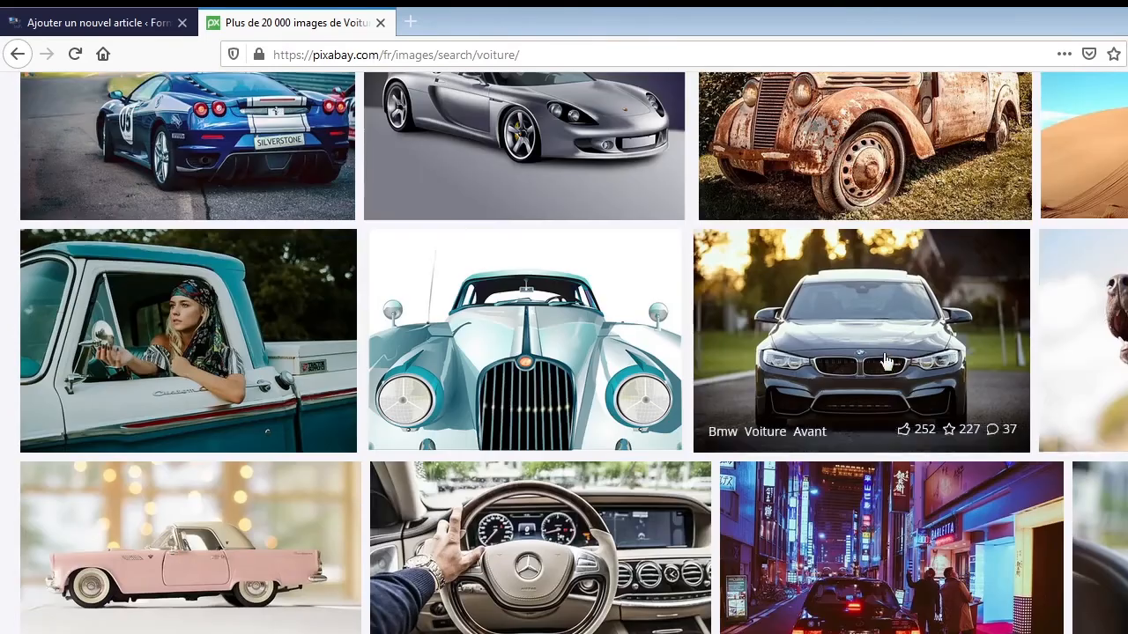
left_click(885, 361)
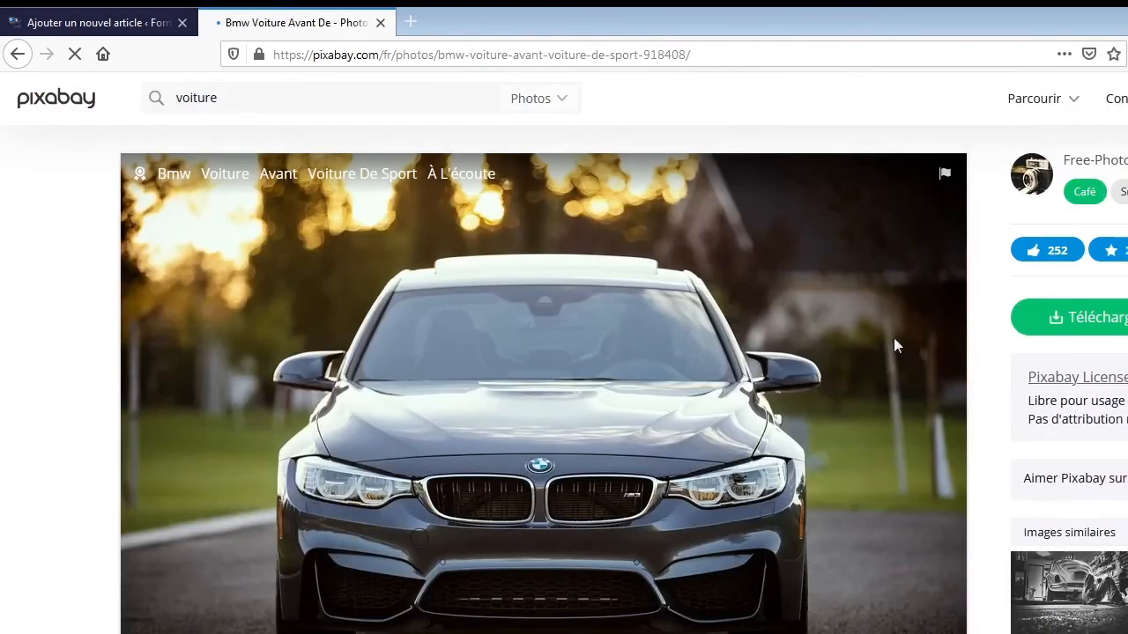
Download the BMW photo at 1920×1280, passing the robot check, and save the file to the computer.
left_click(1095, 317)
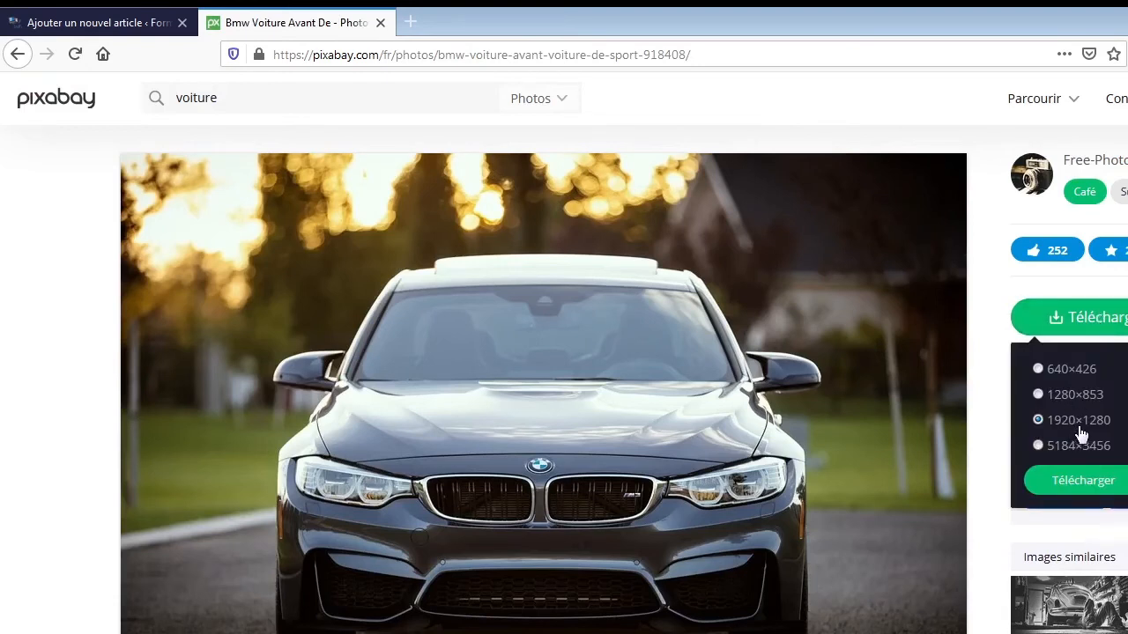
left_click(1083, 483)
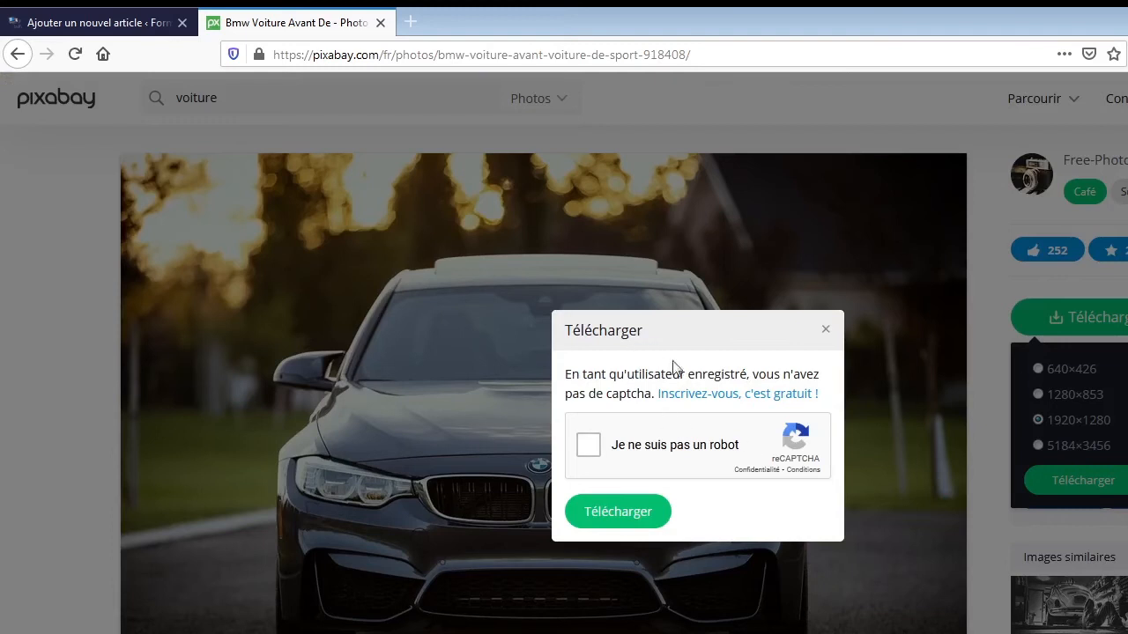
left_click(590, 447)
left_click(616, 512)
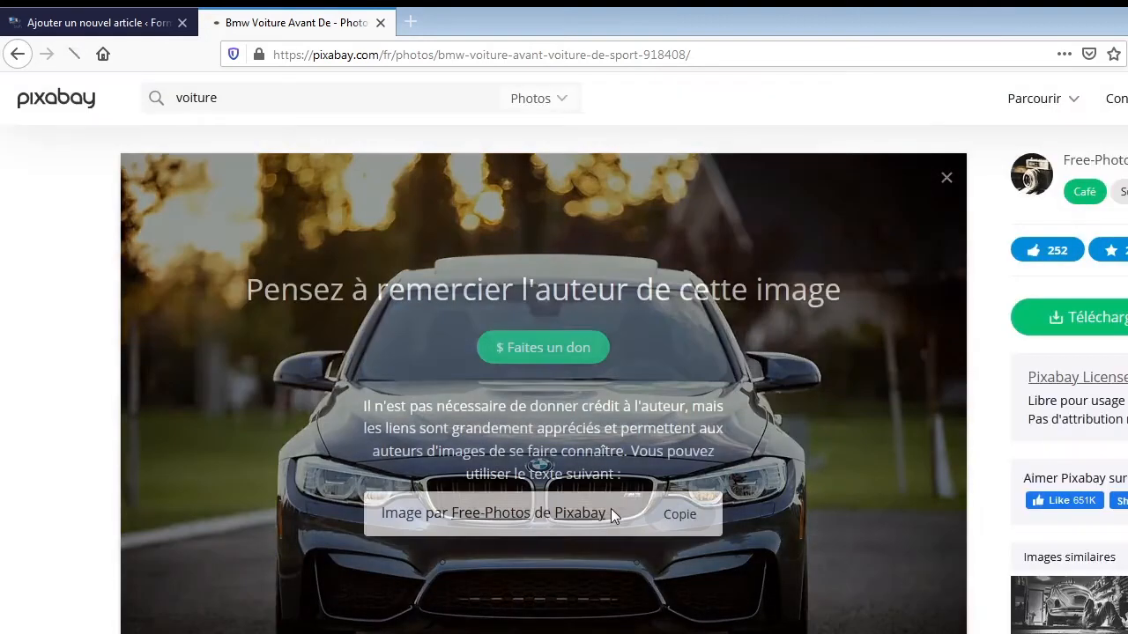
left_click(302, 435)
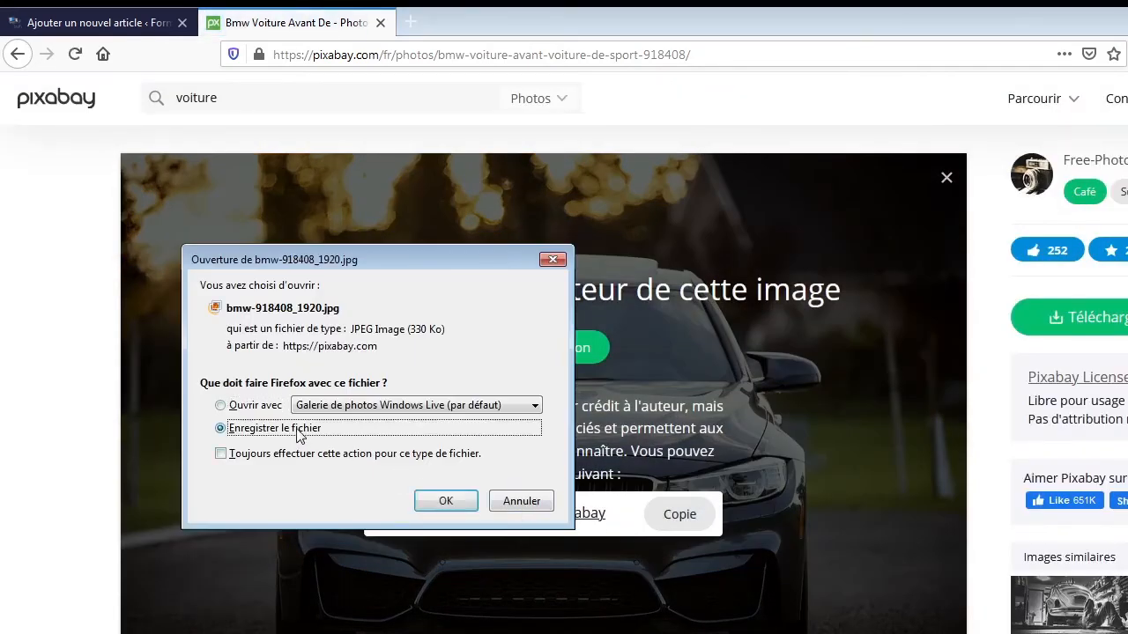
left_click(443, 504)
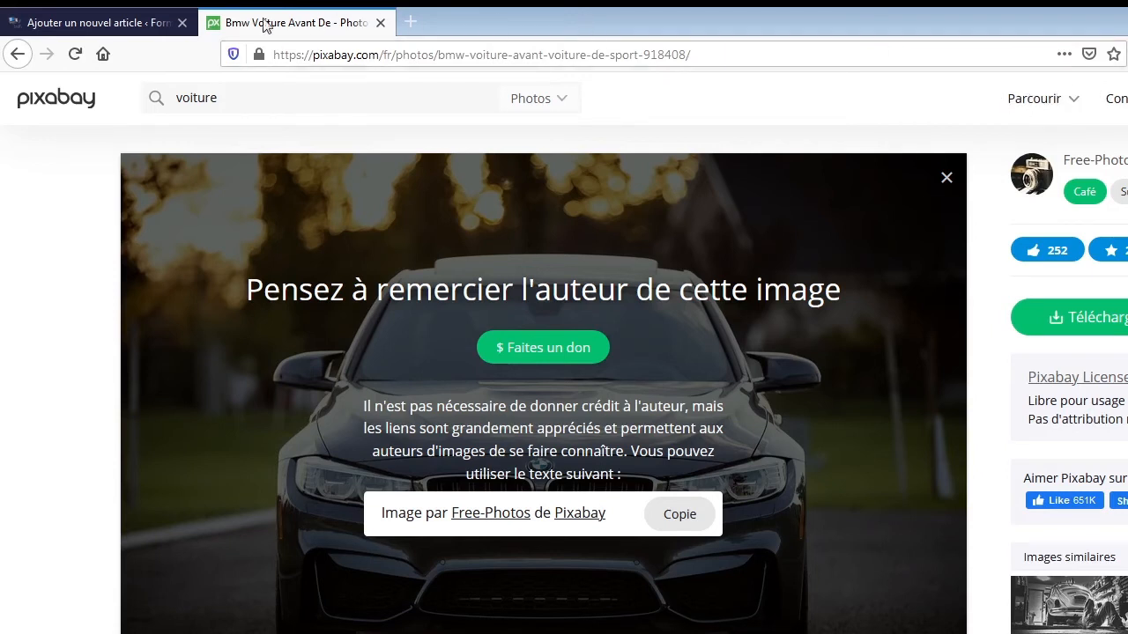
Switch back to the WordPress article and bring up the file upload for its featured image.
left_click(112, 25)
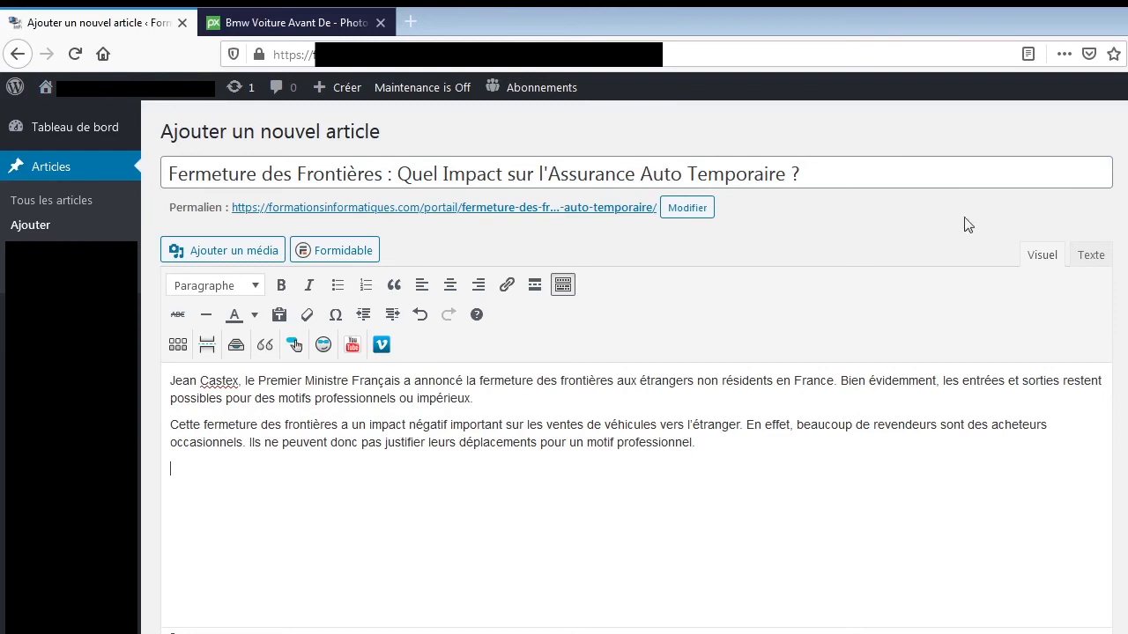
scroll(1102, 300, "down", 2)
scroll(1102, 299, "down", 1)
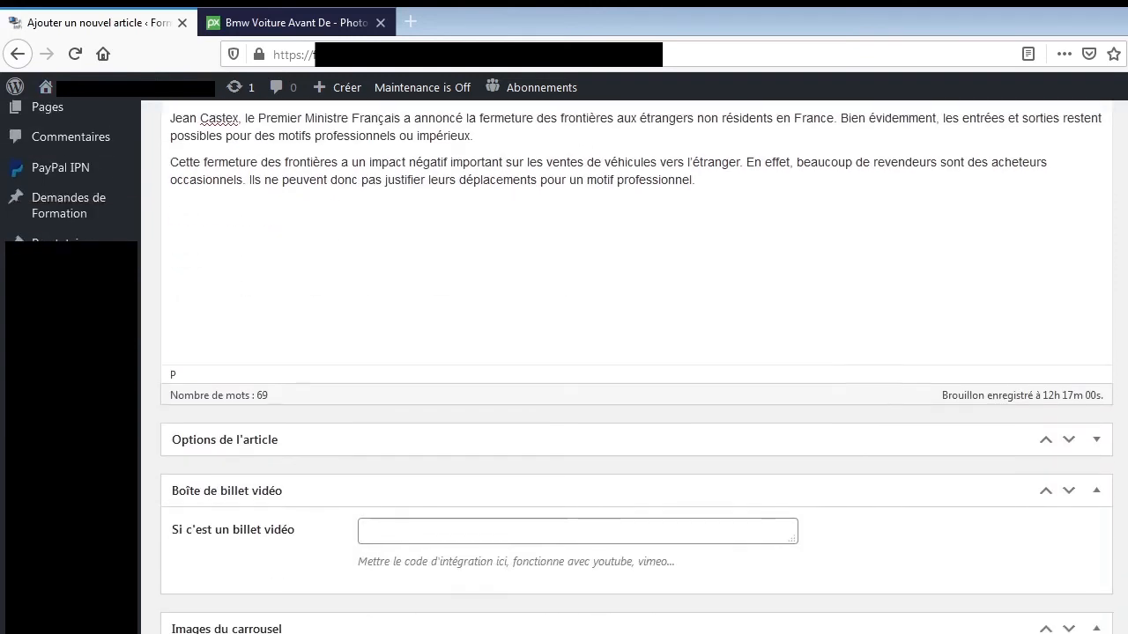
scroll(295, 345, "up", 3)
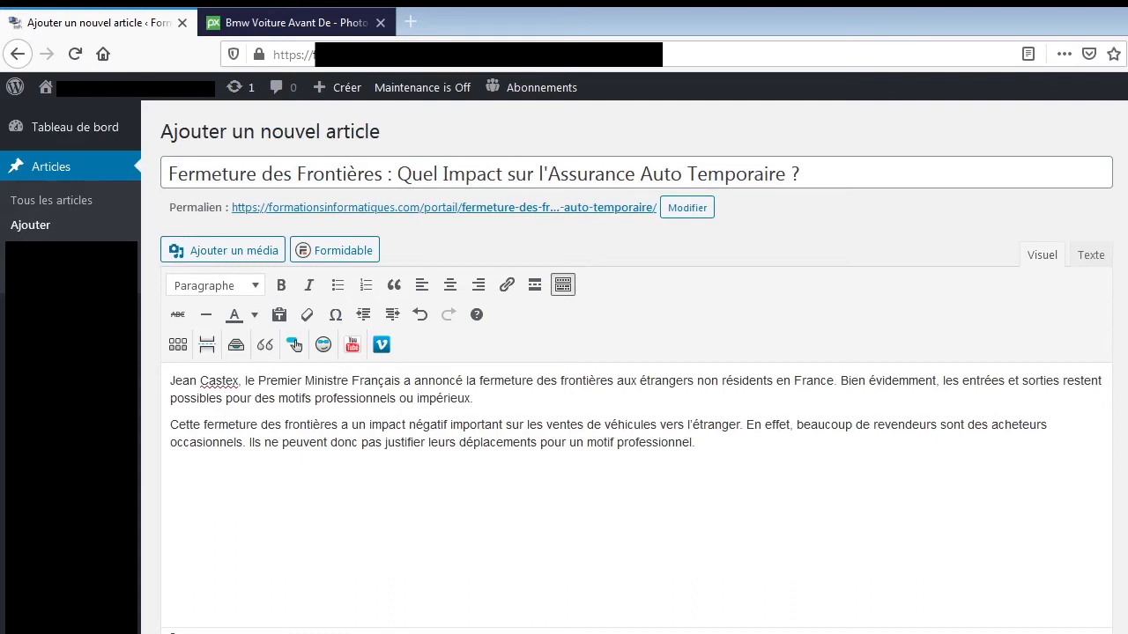
scroll(295, 345, "down", 5)
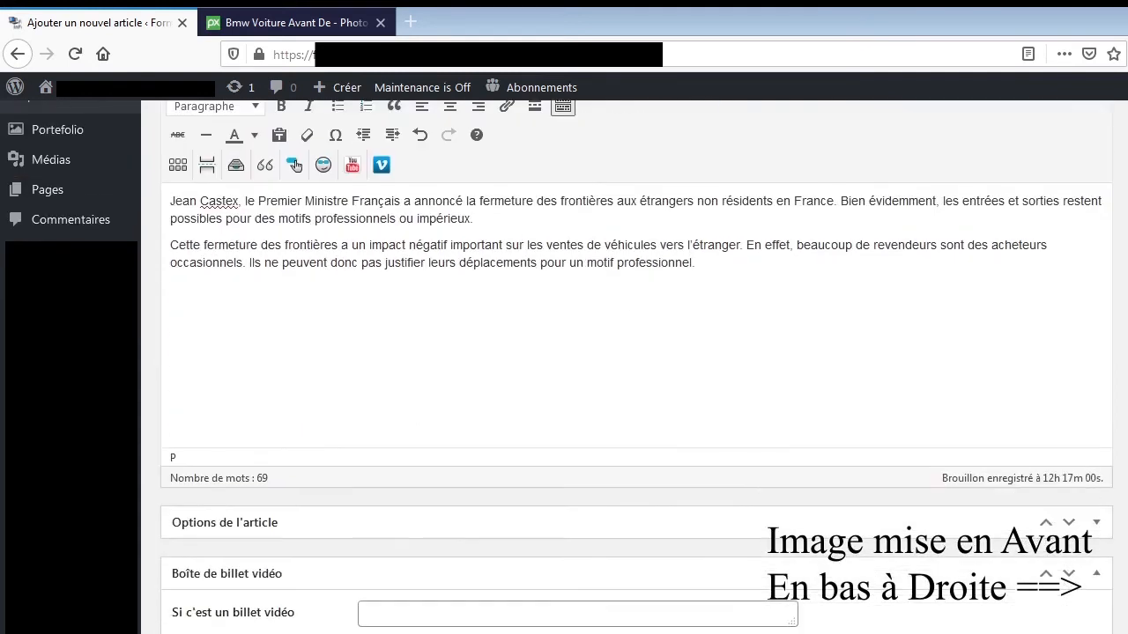
scroll(636, 352, "up", 1)
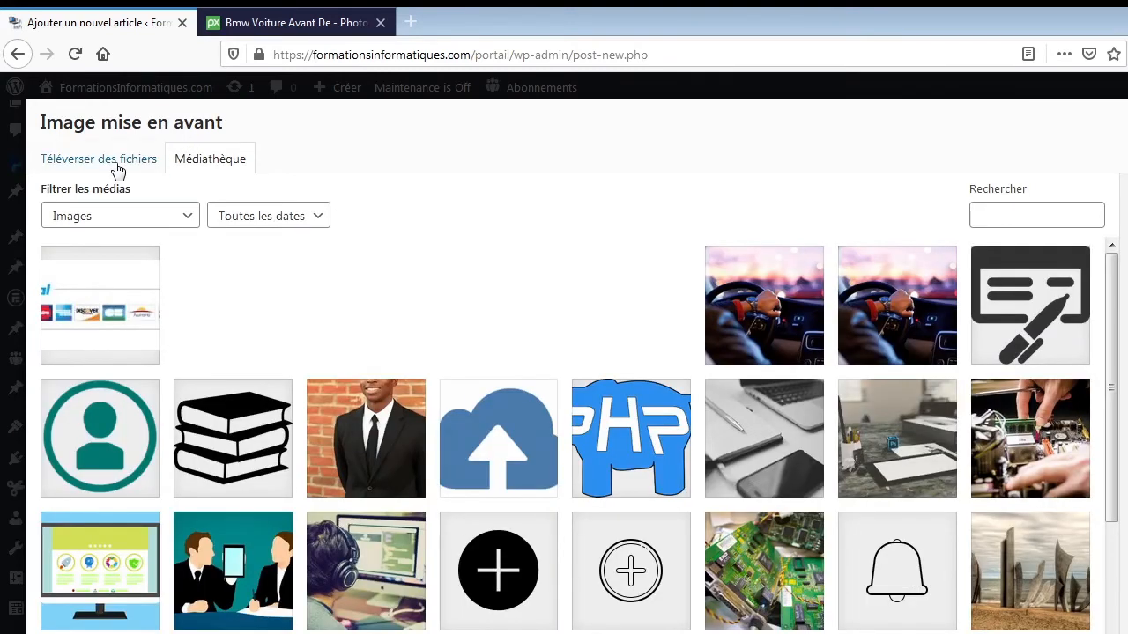
left_click(117, 168)
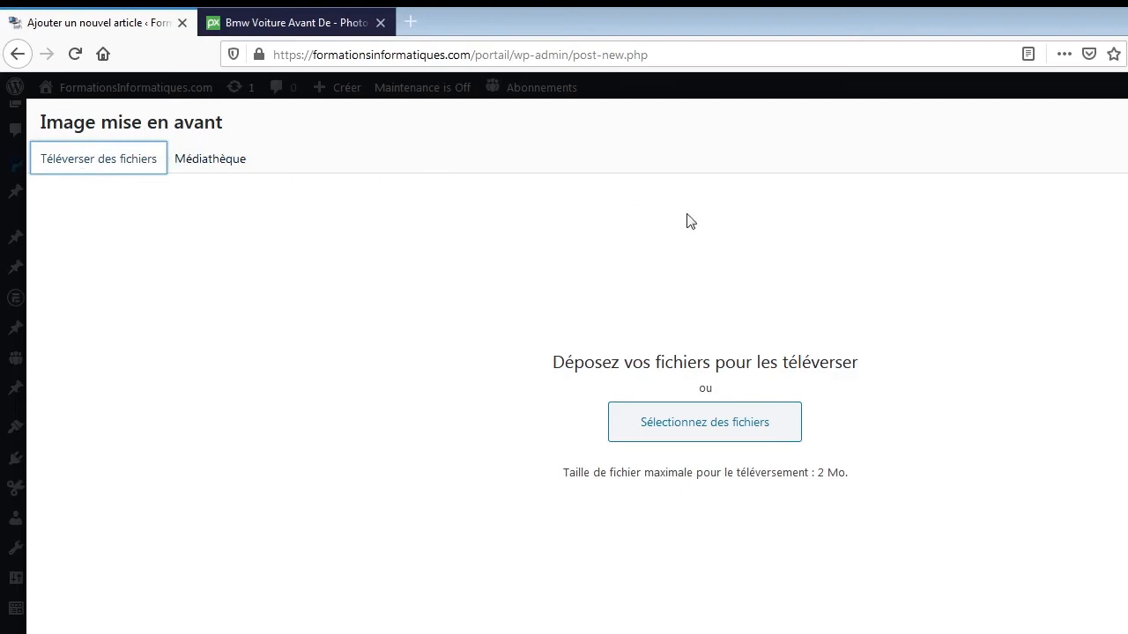
Choose bmw-918408_1920.jpg from the Téléchargements folder as the file to upload.
left_click(719, 428)
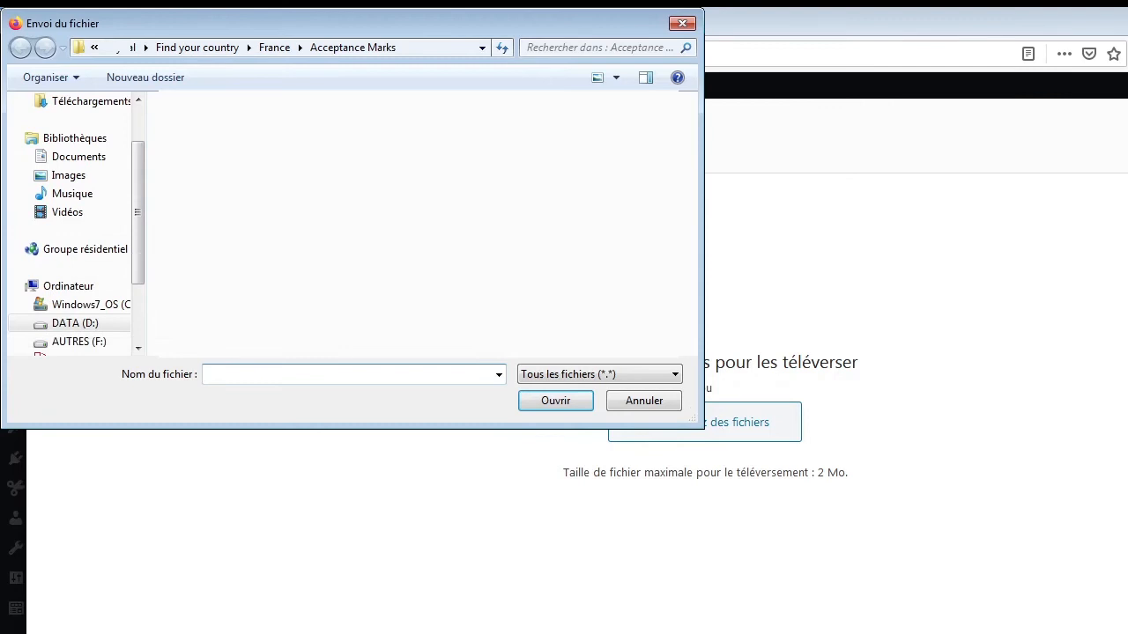
scroll(136, 157, "up", 1)
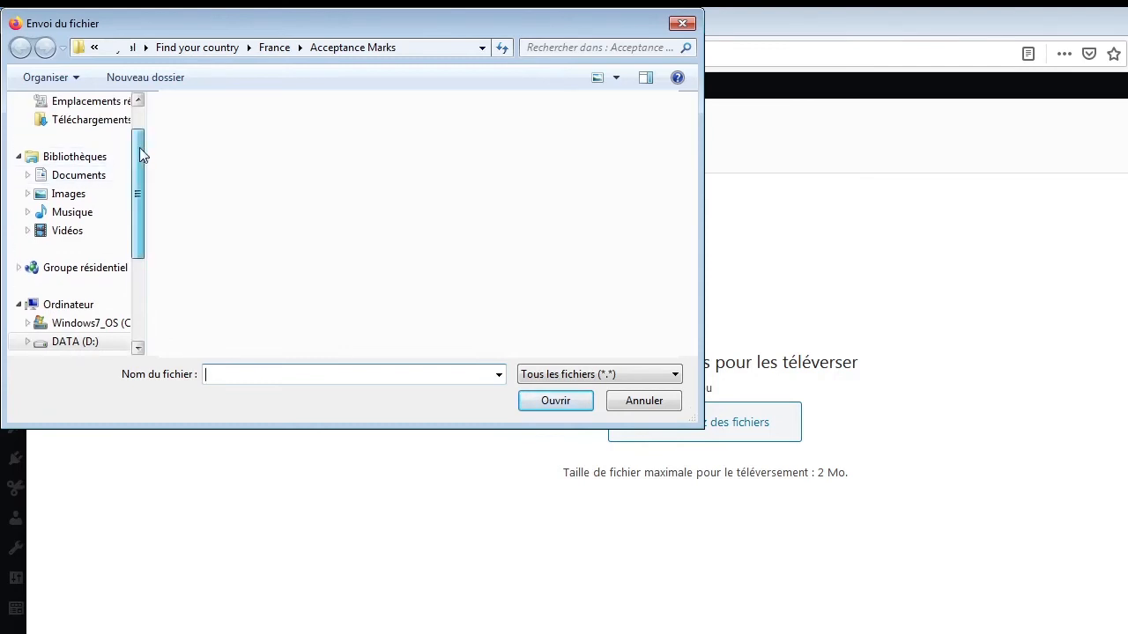
left_click(109, 141)
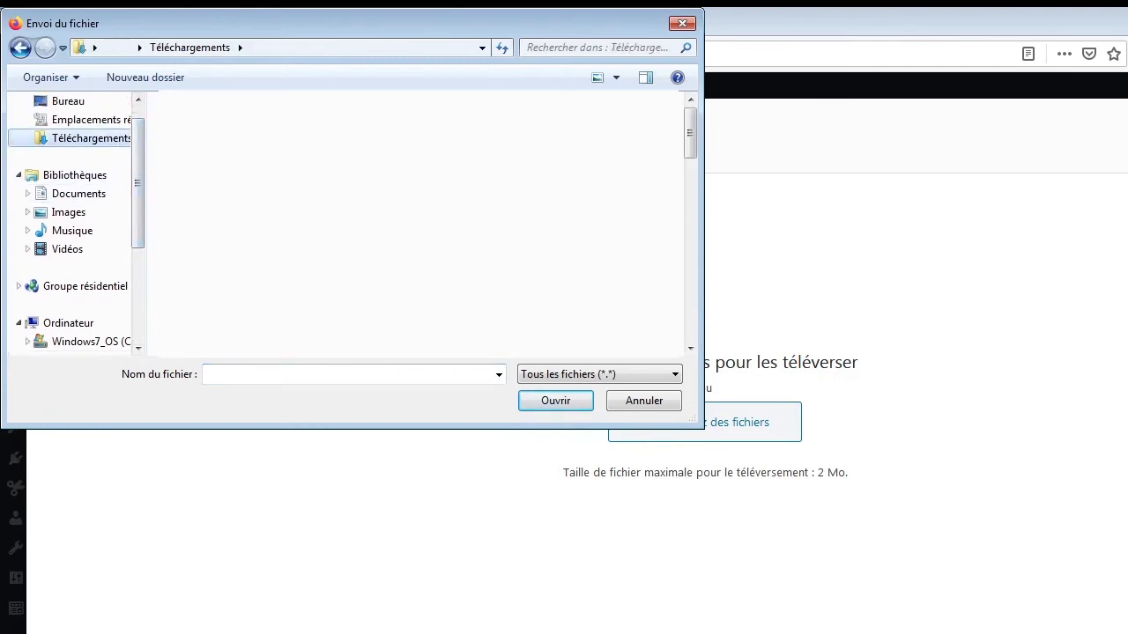
left_click(271, 373)
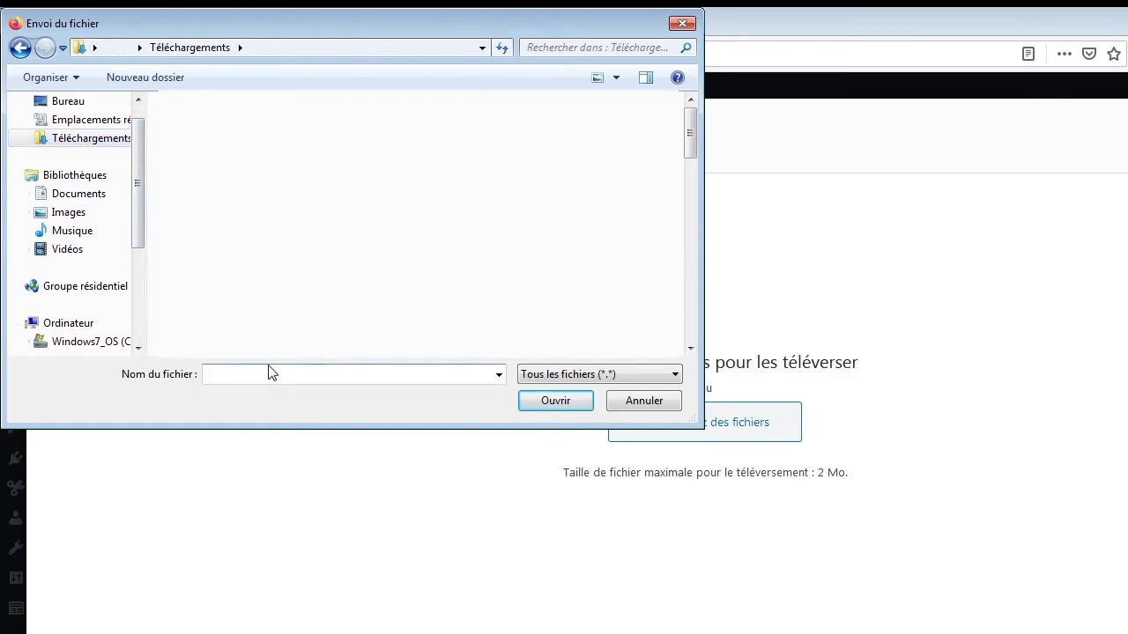
type("bm")
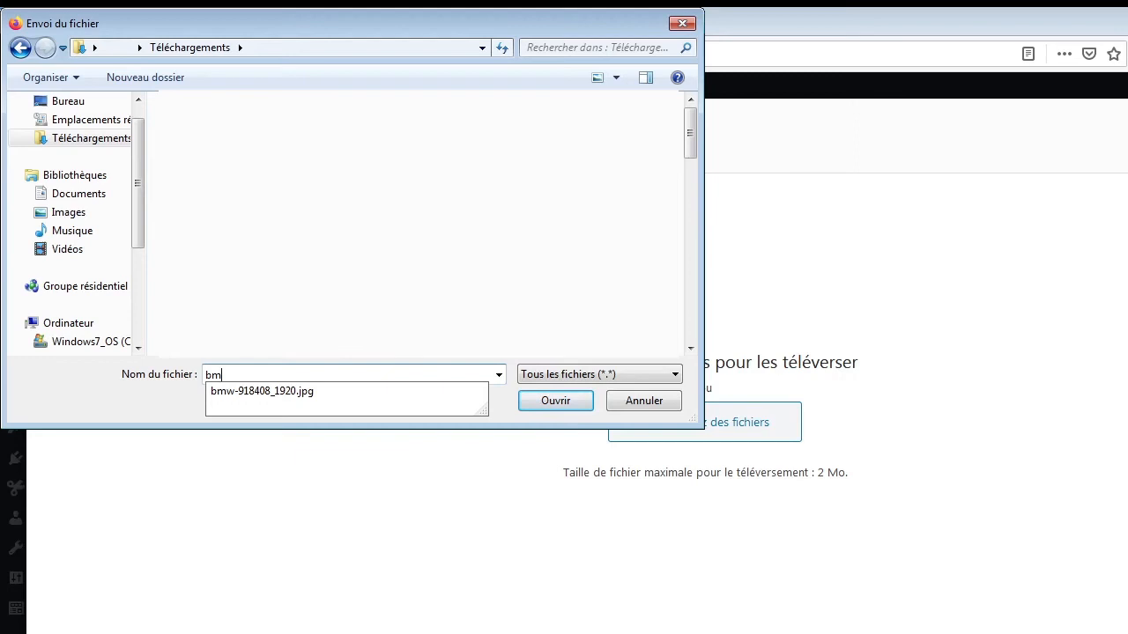
left_click(293, 399)
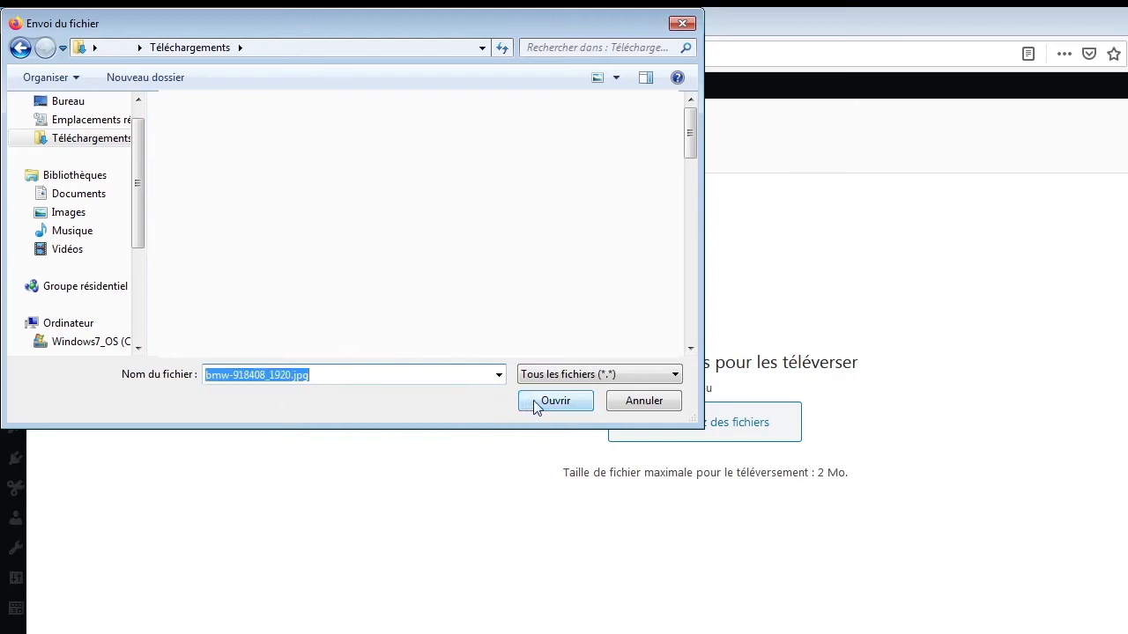
Show the folder's files in the details view and upload the chosen BMW picture as the article's featured image.
left_click(650, 81)
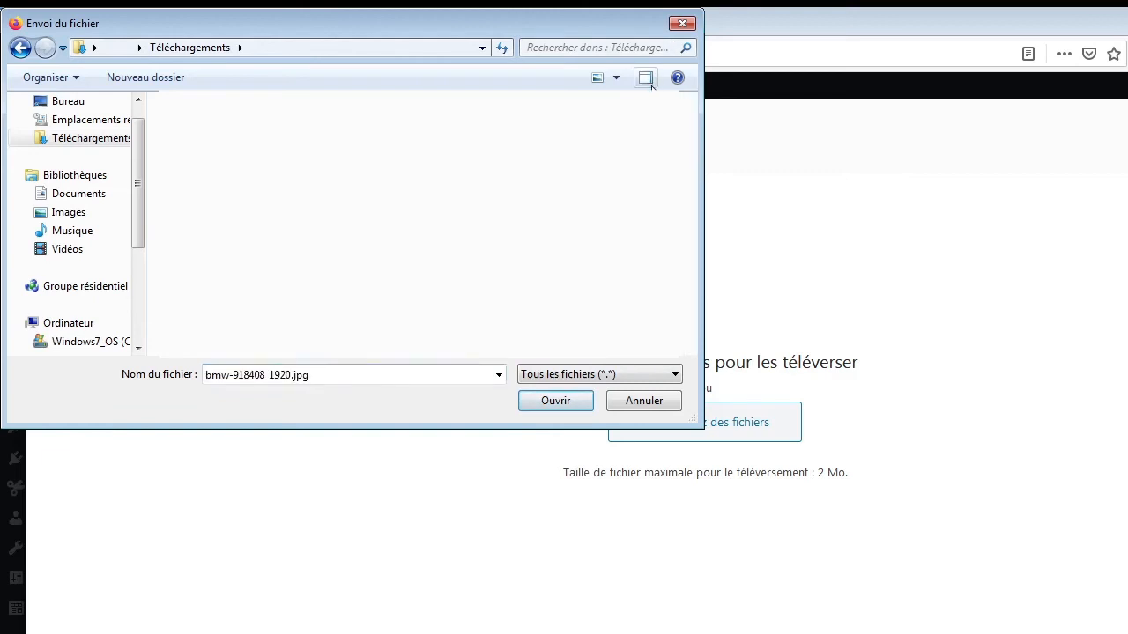
left_click(614, 79)
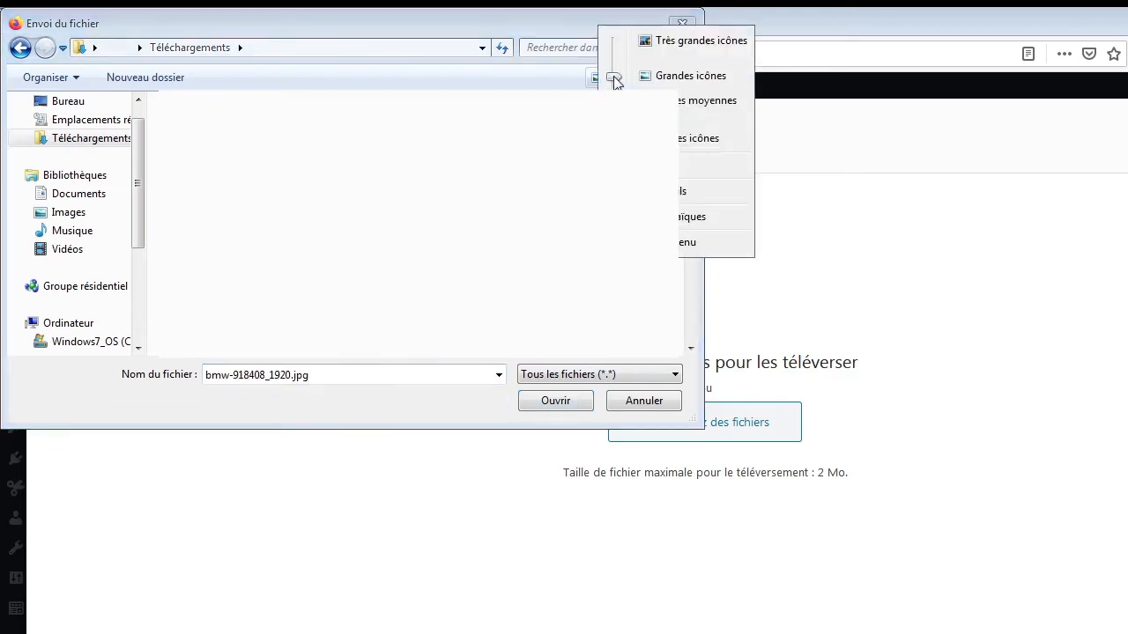
left_click(683, 190)
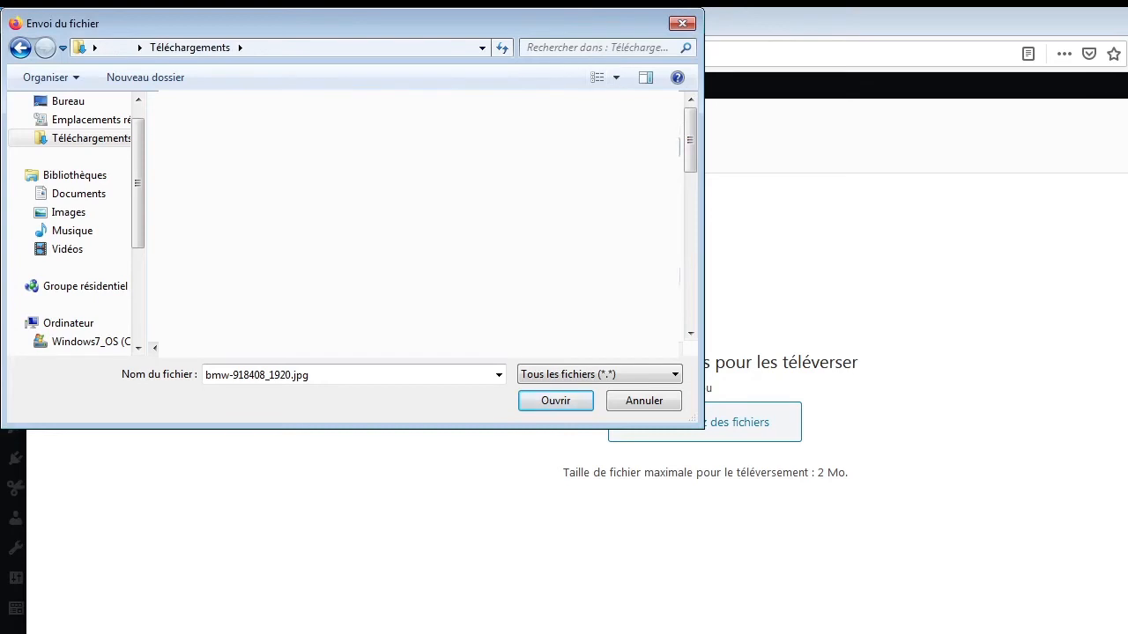
left_click(539, 401)
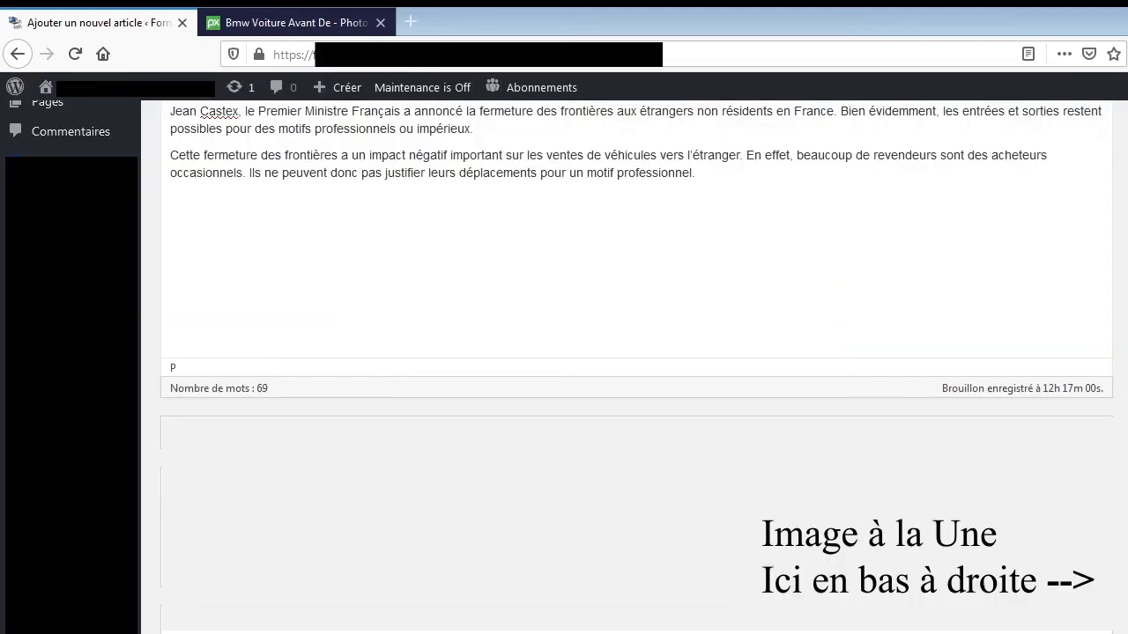
Insert the BMW image from the media library before "Jean Castex" at the start of the first paragraph.
scroll(634, 370, "down", 5)
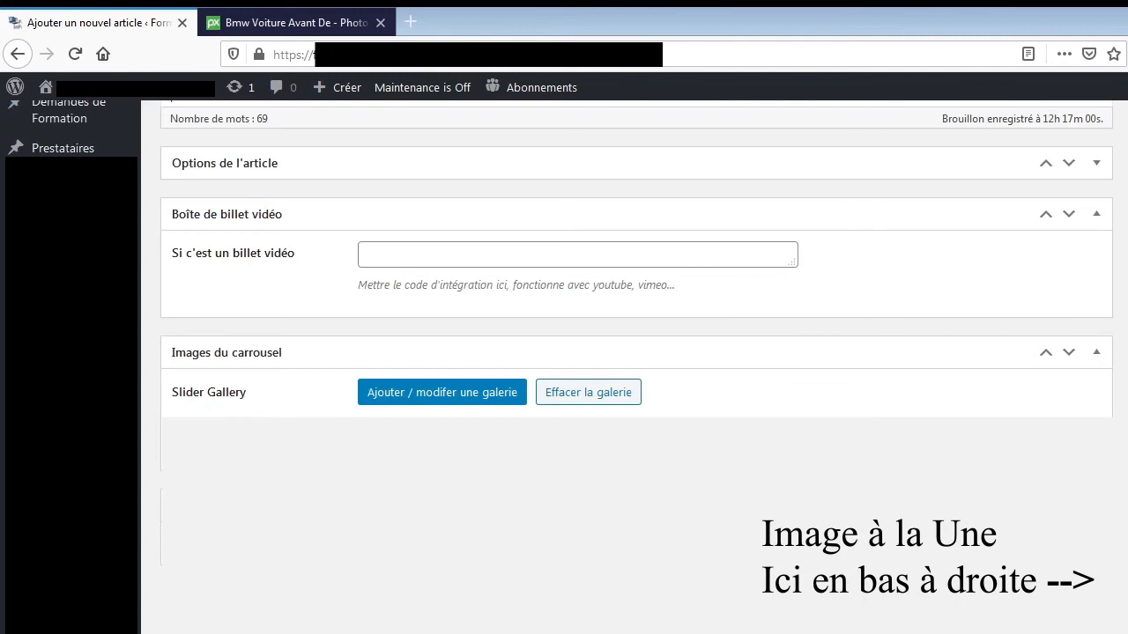
scroll(295, 279, "up", 10)
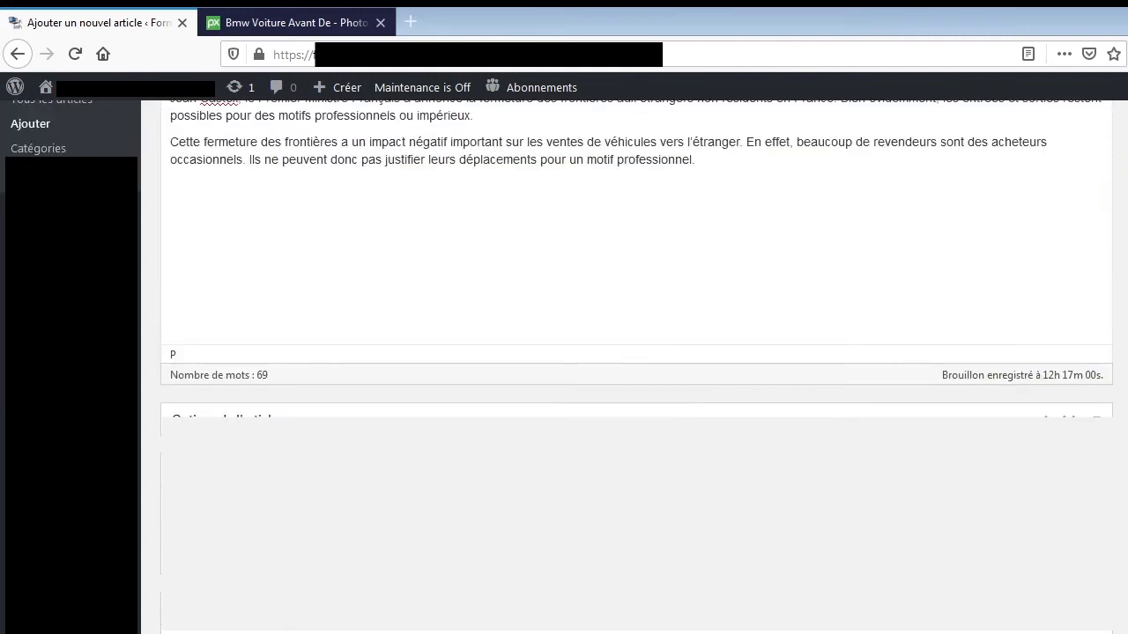
left_click(171, 315)
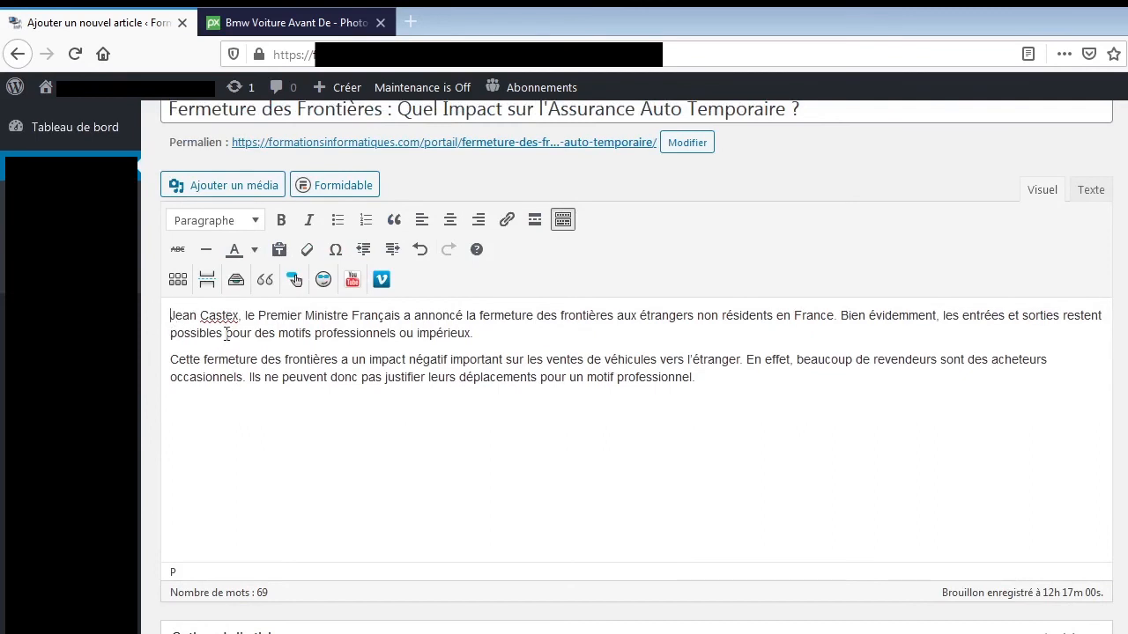
left_click(250, 185)
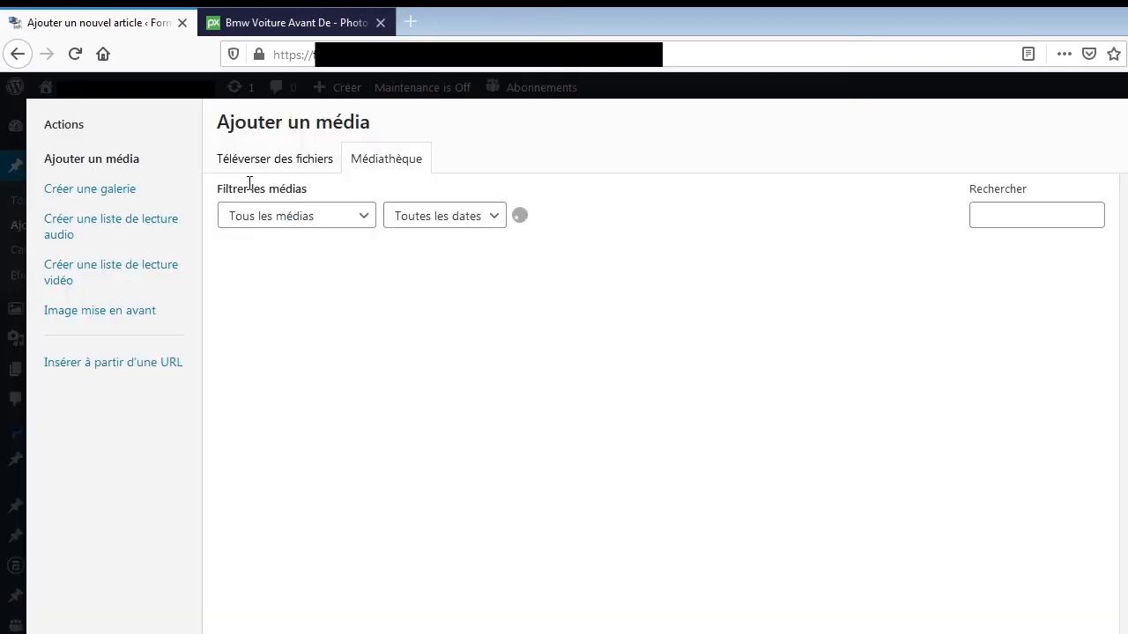
left_click(260, 306)
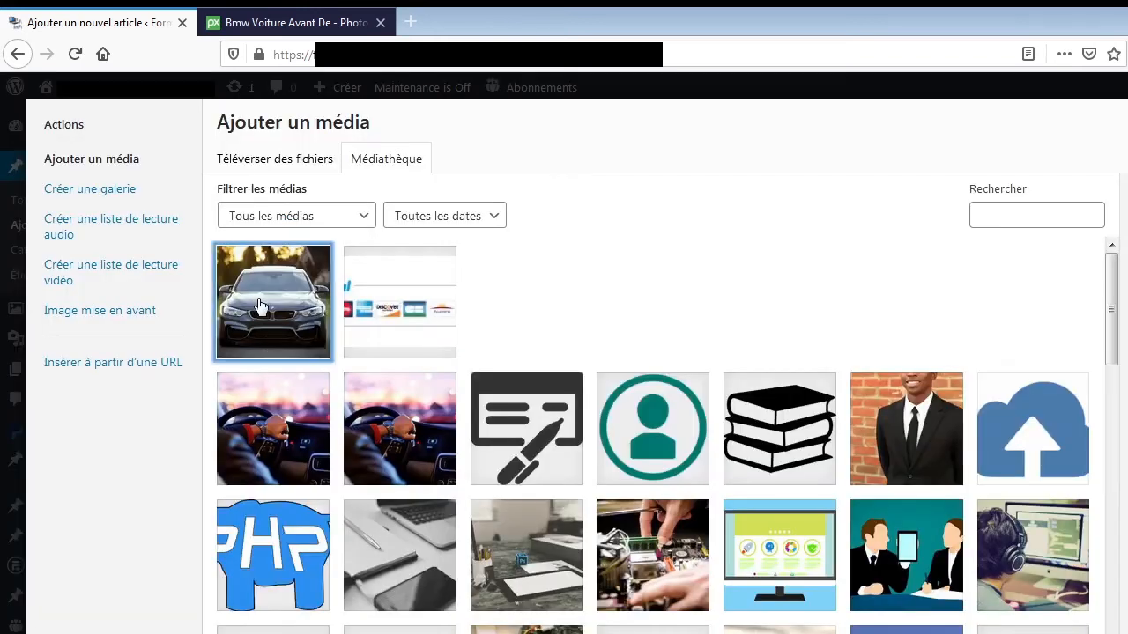
key("Escape")
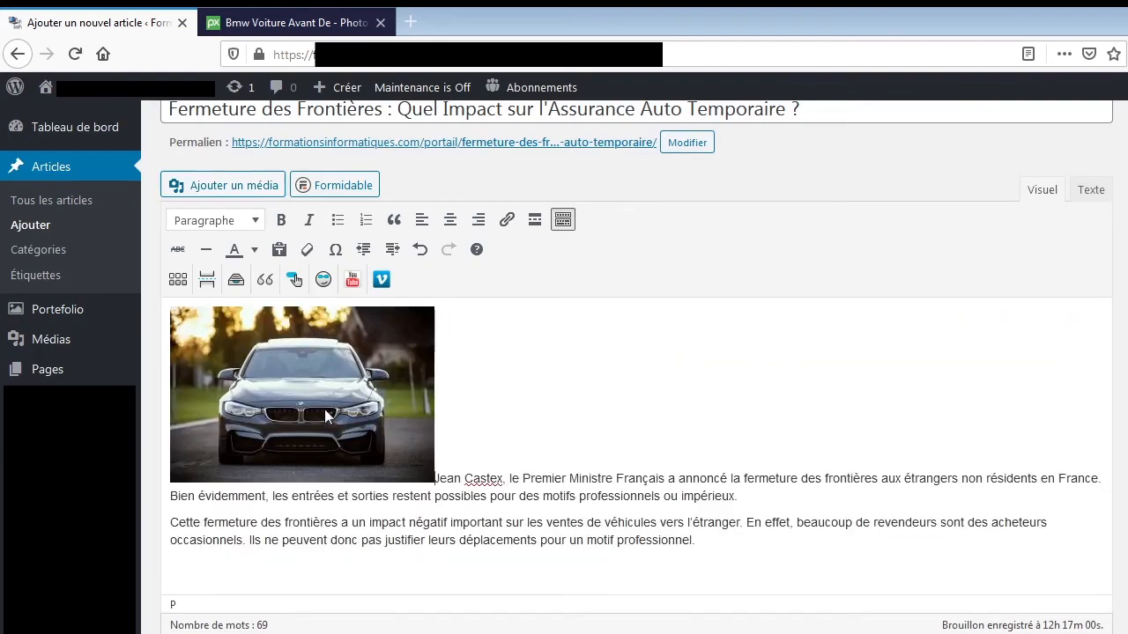
Align the BMW image to the left so the article text wraps beside it, and deselect it.
left_click(324, 409)
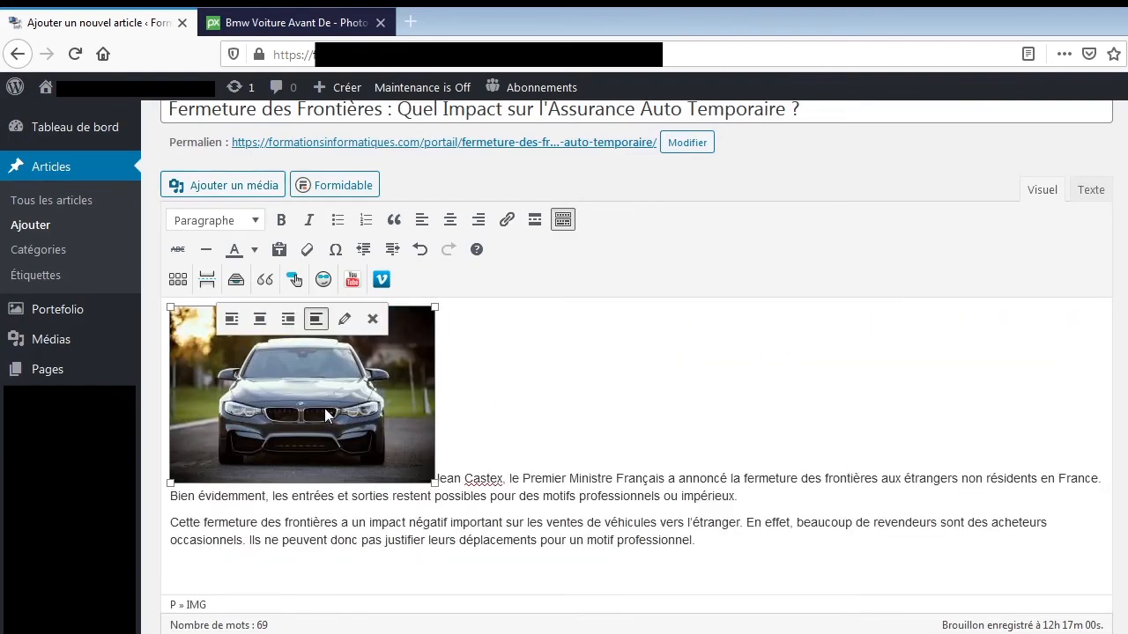
left_click(231, 320)
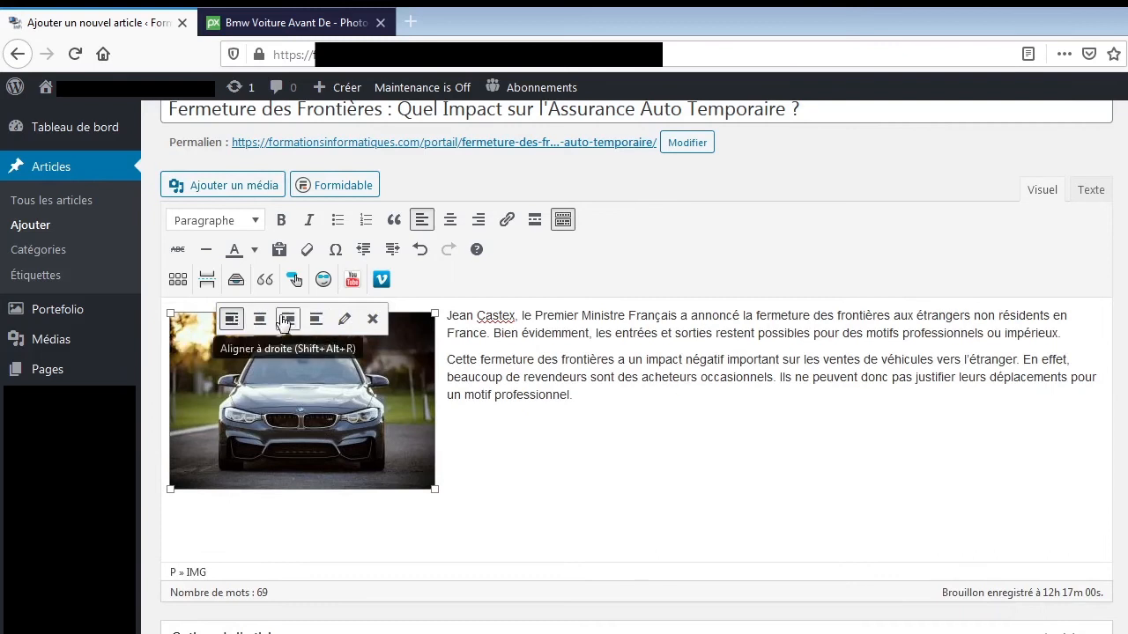
left_click(584, 436)
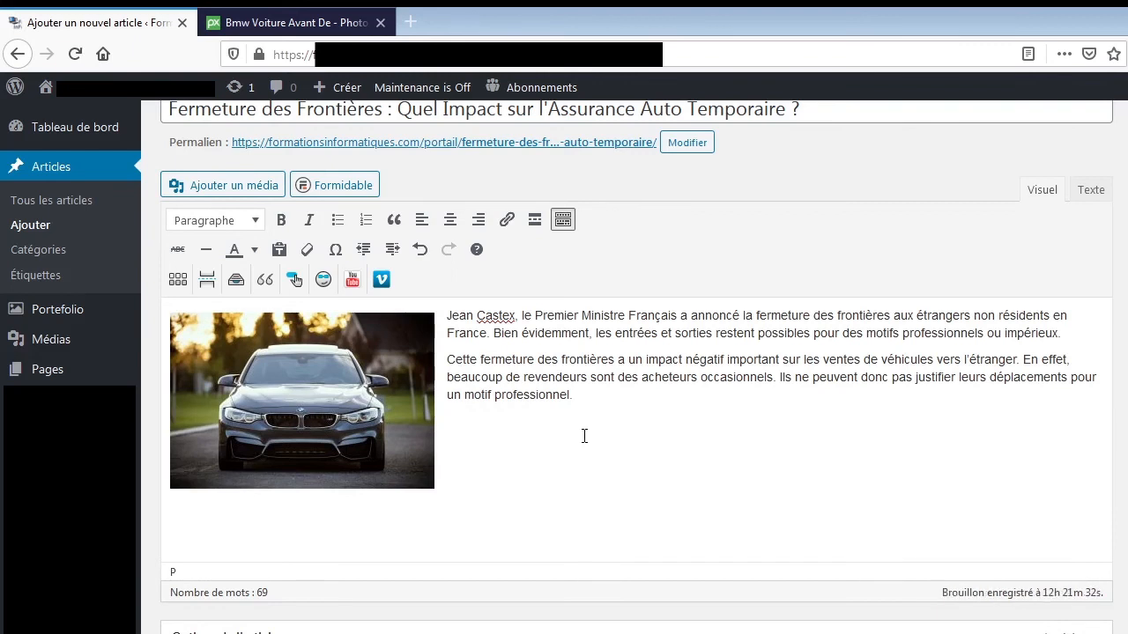
Add the line "Avant la Crise Sanitaire" below the article's second paragraph.
scroll(585, 436, "down", 1)
scroll(584, 436, "up", 1)
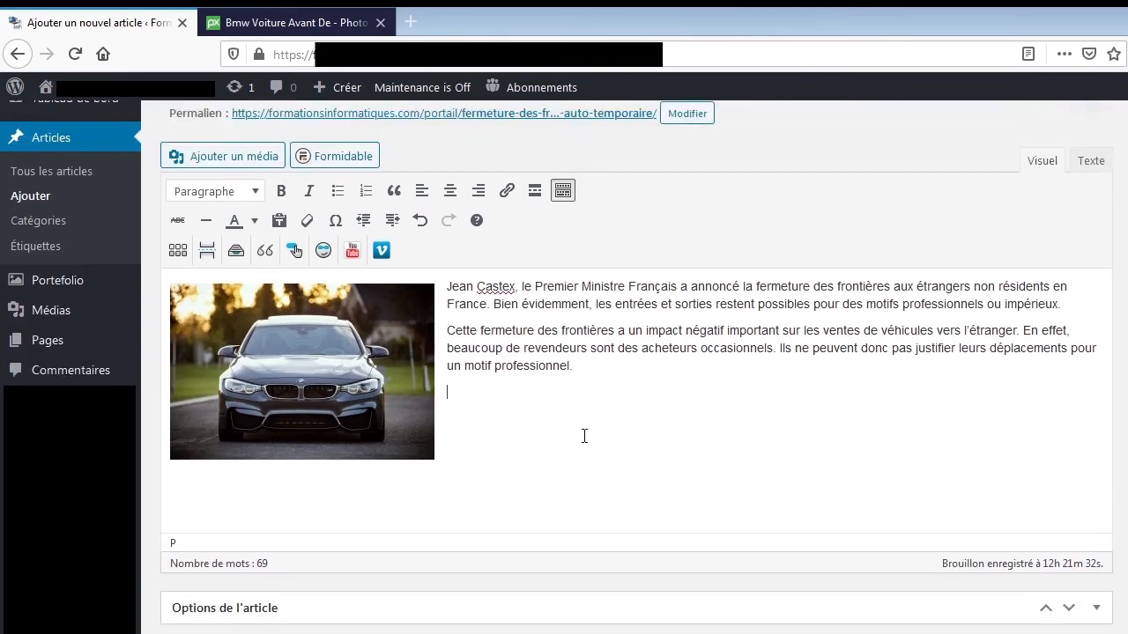
scroll(295, 281, "up", 1)
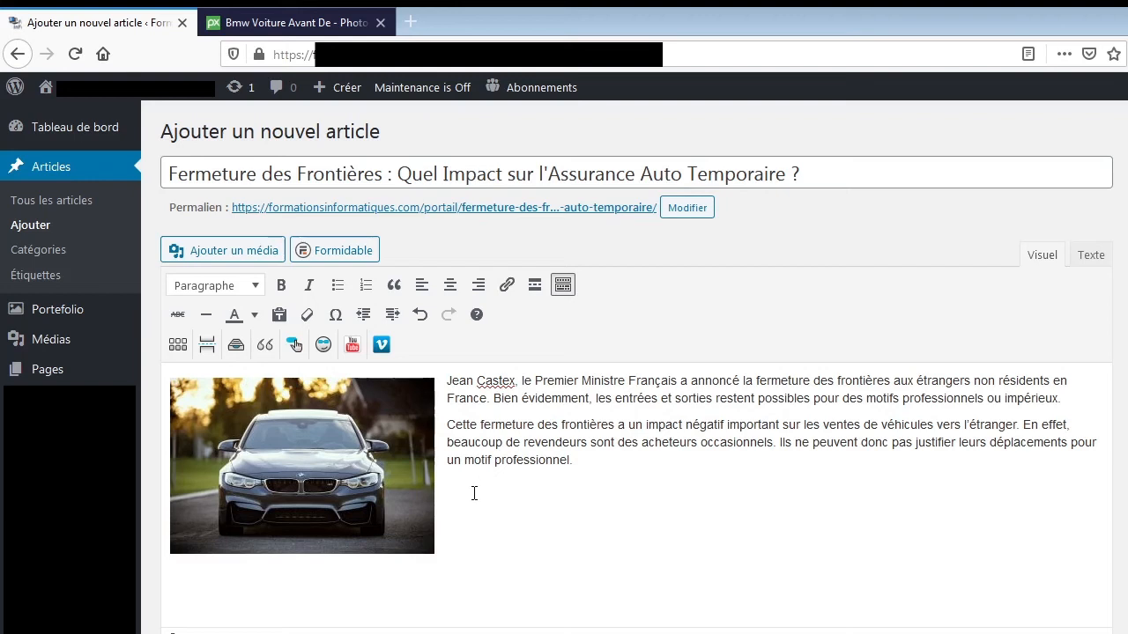
type("Avant la Crise Sanitaire")
Format the "Avant la Crise Sanitaire" line as a Titre 2 heading and deselect it.
triple_click(474, 495)
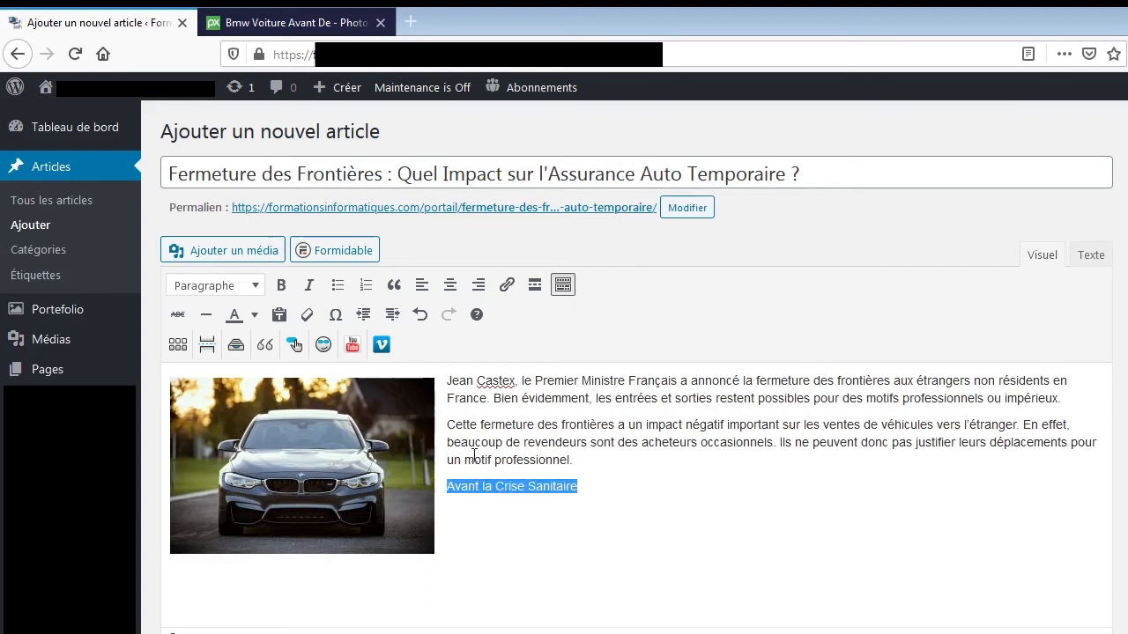
left_click(256, 288)
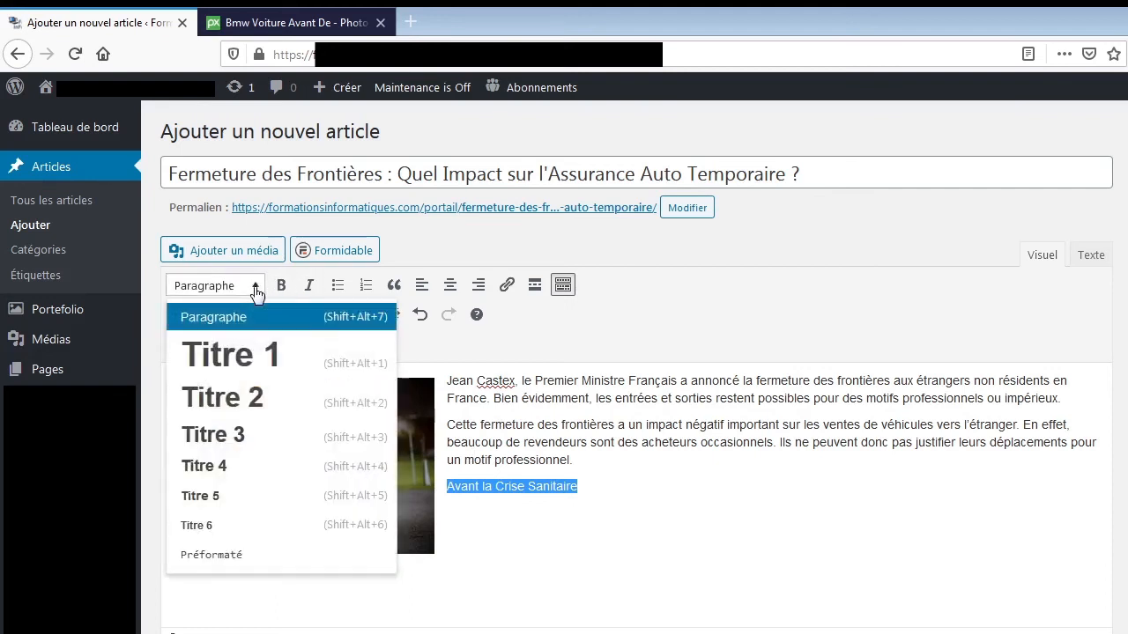
left_click(260, 399)
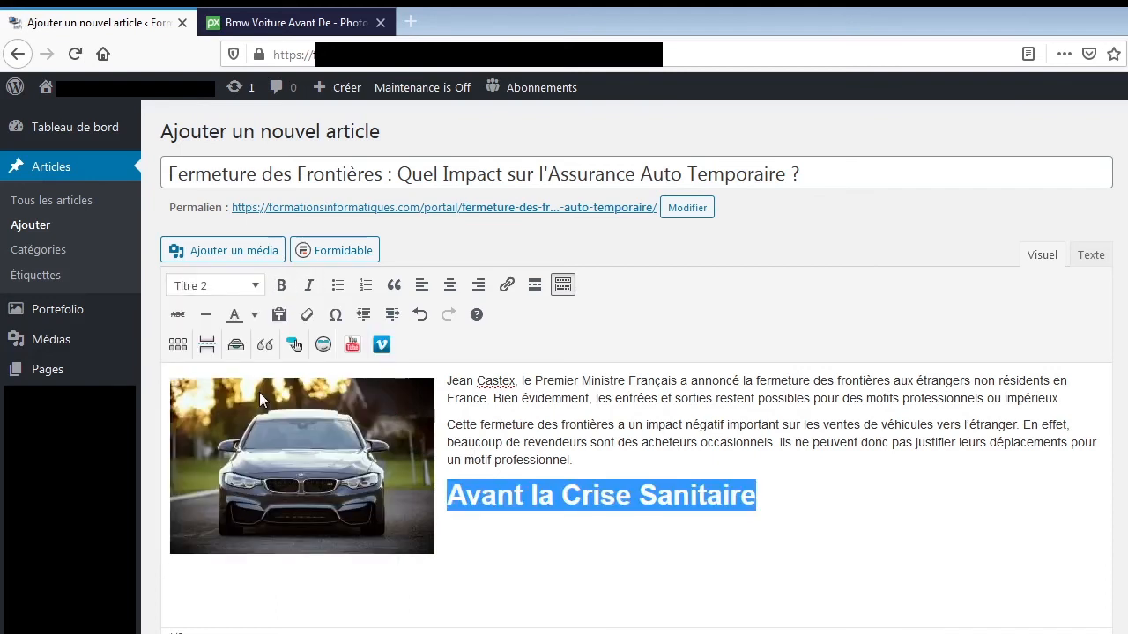
left_click(754, 507)
left_click(485, 539)
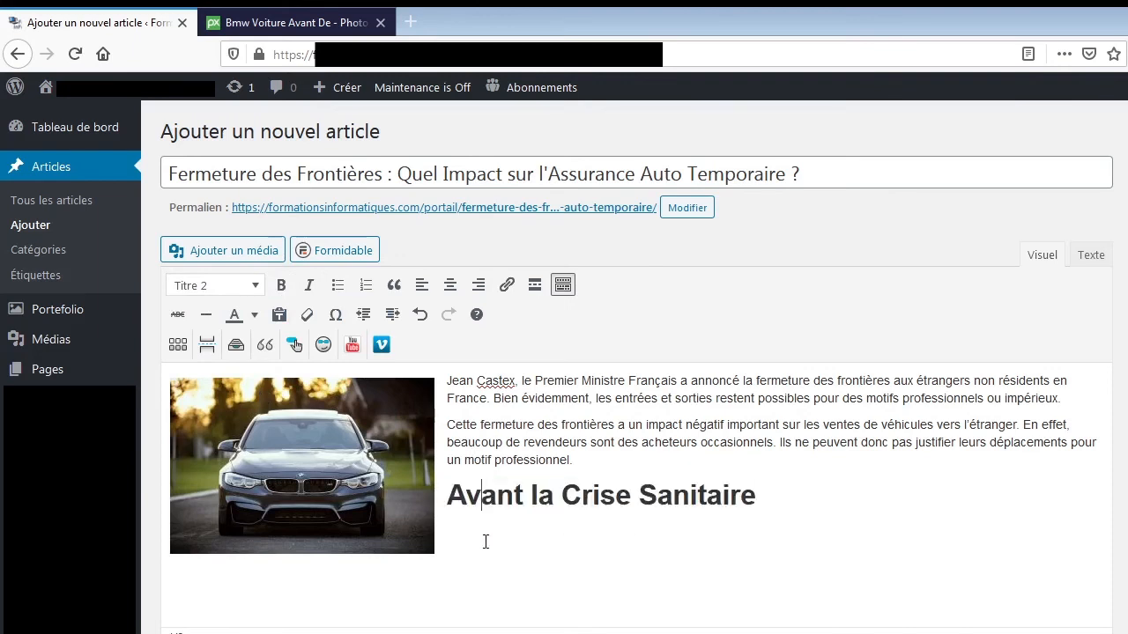
Start a paragraph under the heading with "Avant la crise sanitaire du Covid-19, les revendeurs occasionne".
left_click(778, 503)
key("Return")
type("Avant la crise sani")
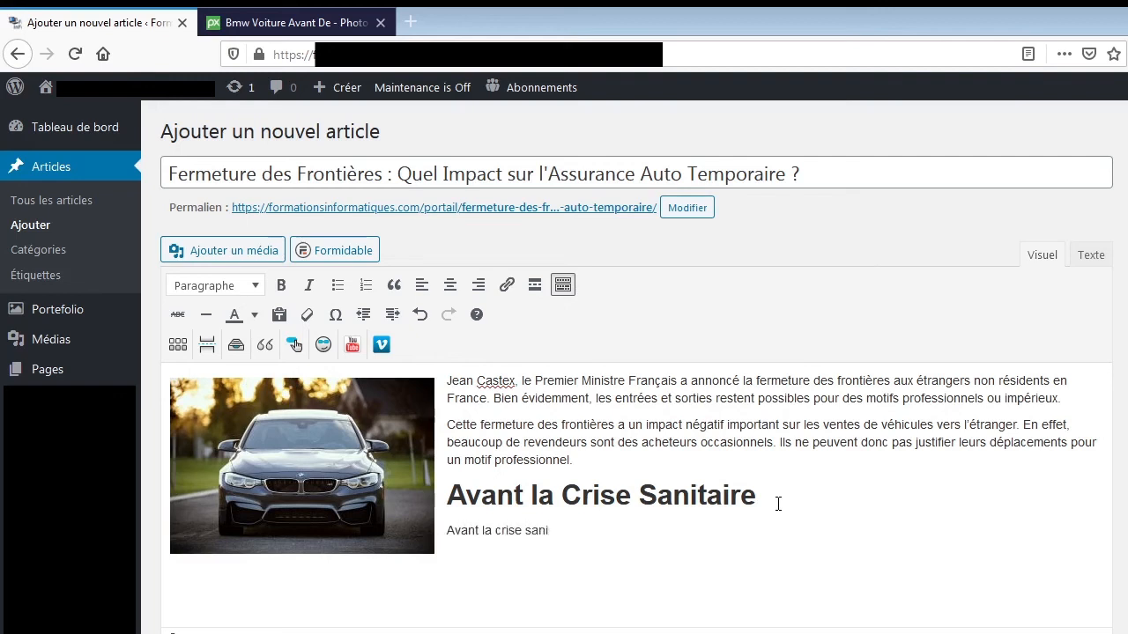
type("taire du Covid-19, le")
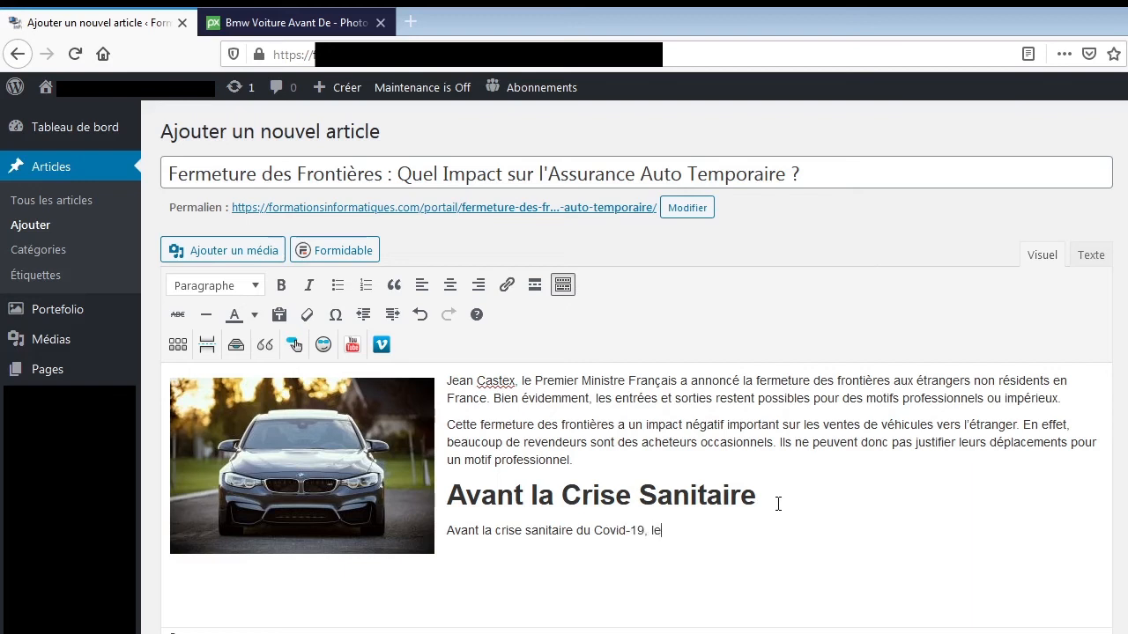
type("s revendeurs occasionne")
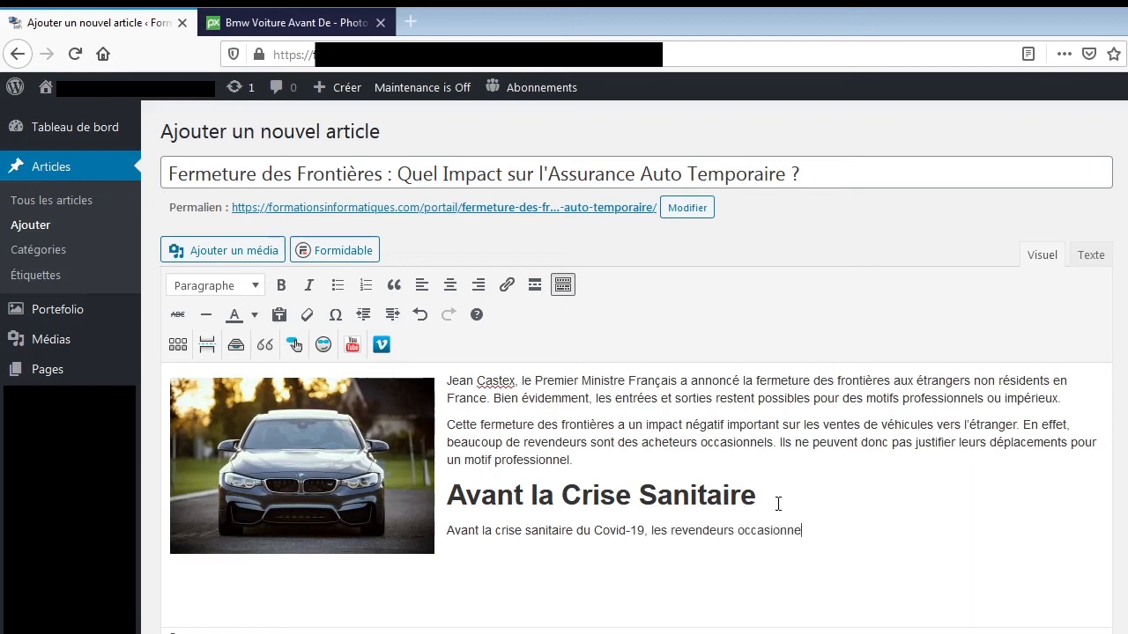
type("ls de v")
type("éh")
Continue the sentence so it reads "les revendeurs occasionnels de voiture d'occasion".
key("BackSpace")
key("BackSpace")
type("oitures")
key("BackSpace")
type("d'occasion")
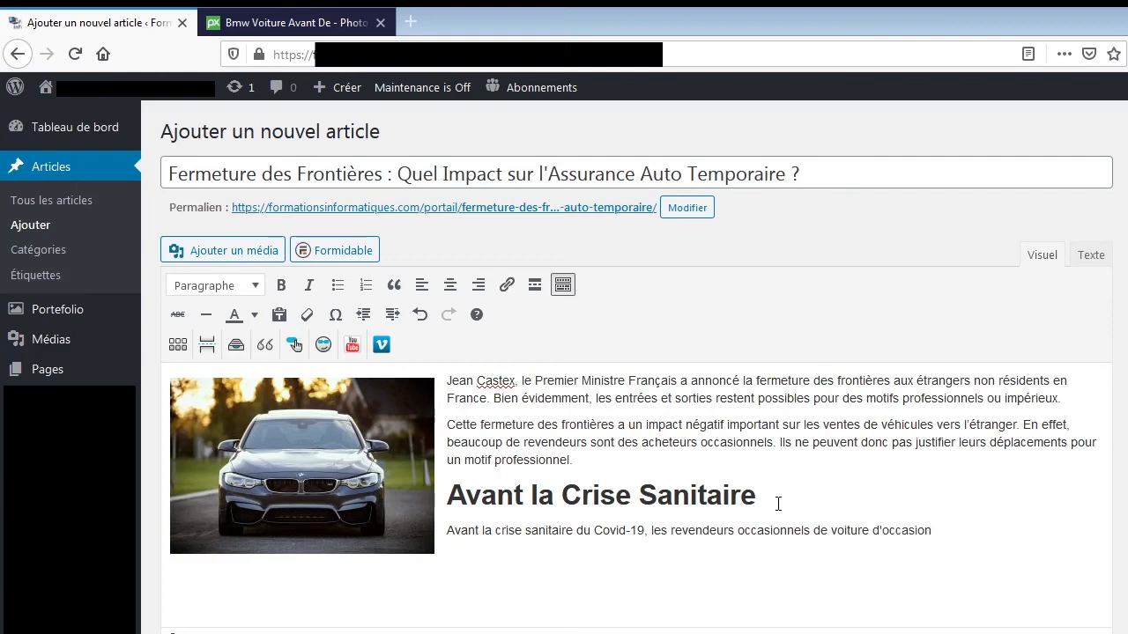
type(" venait souvent de l'étranger")
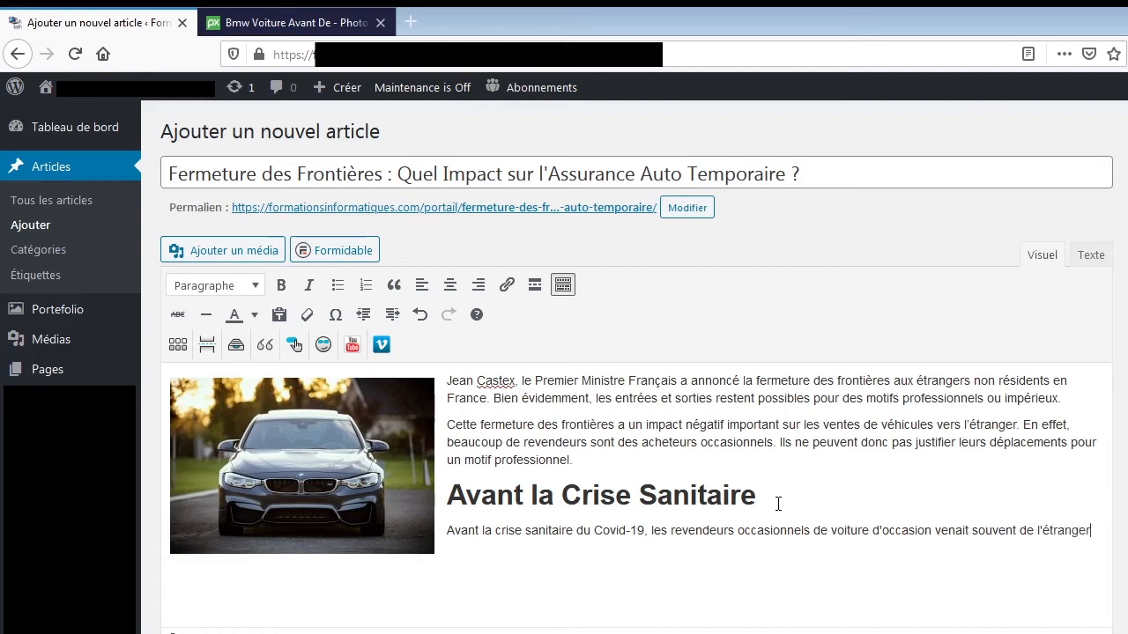
type(", hors union-européenne.")
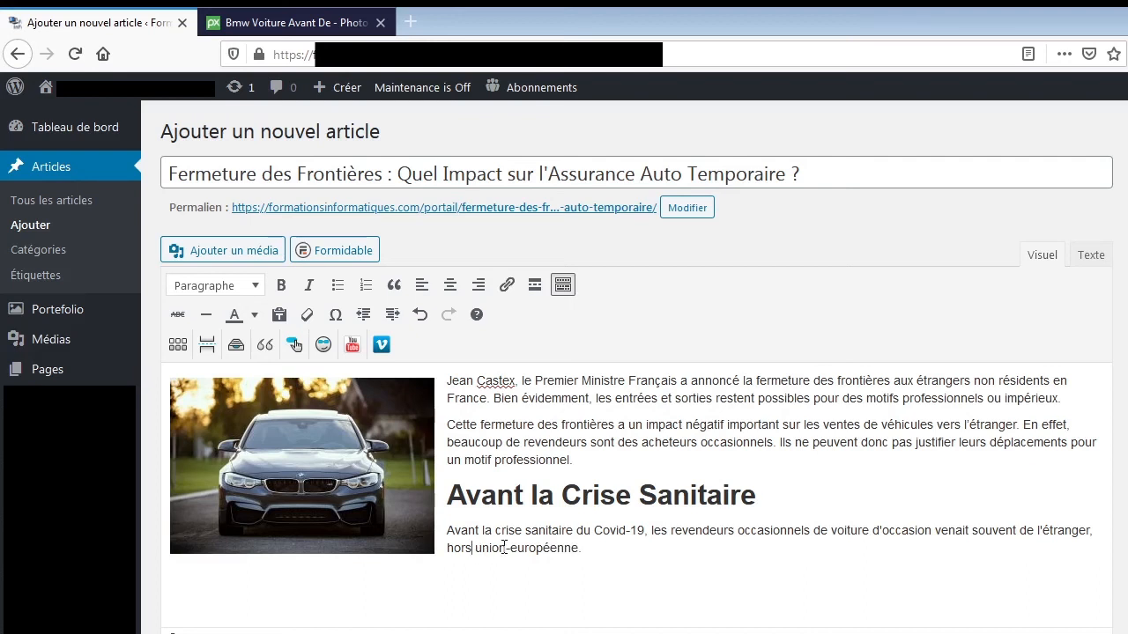
Correct the end of the sentence to "hors-Union Européenne.".
type("-")
key("Delete")
key("Delete")
type("U")
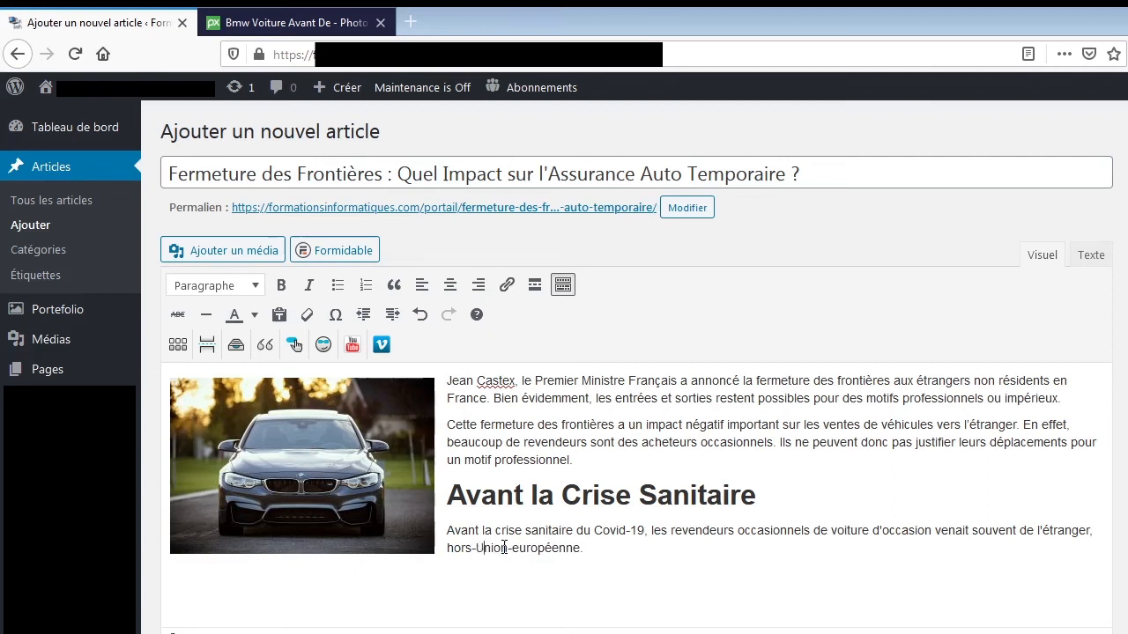
key("Delete")
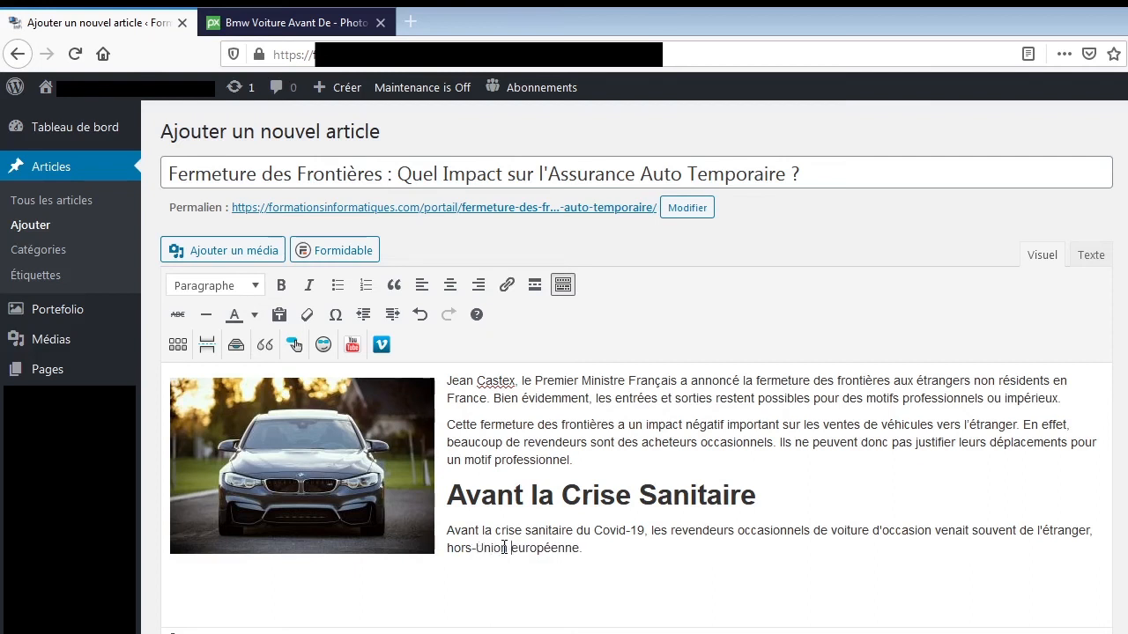
key("Delete")
type("Européenne. Avec")
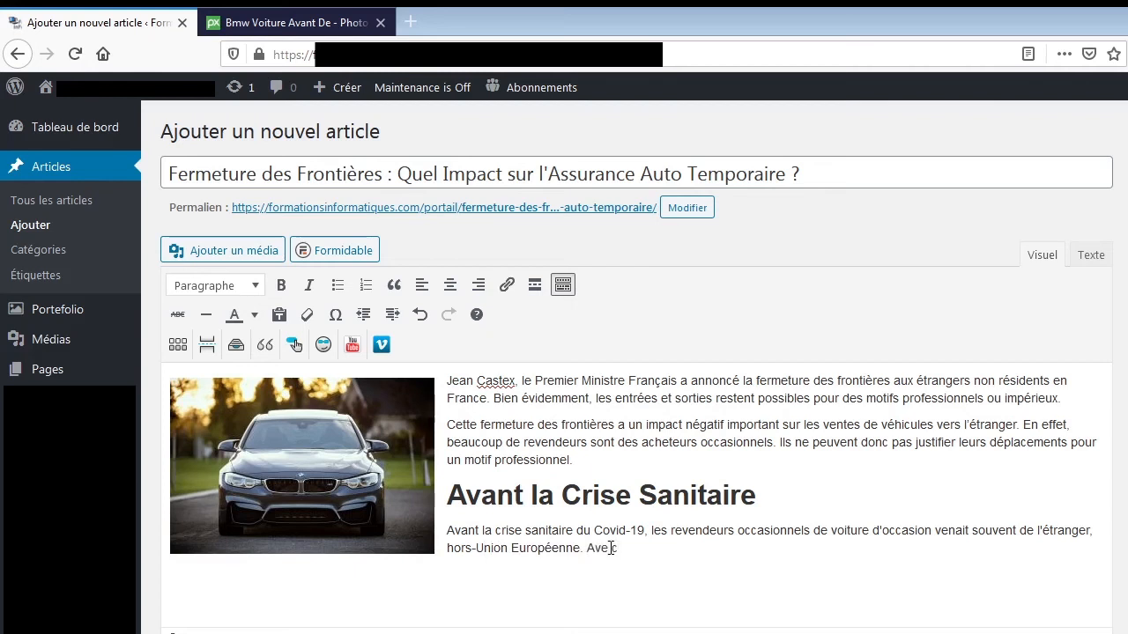
type(" la crise, ile ne")
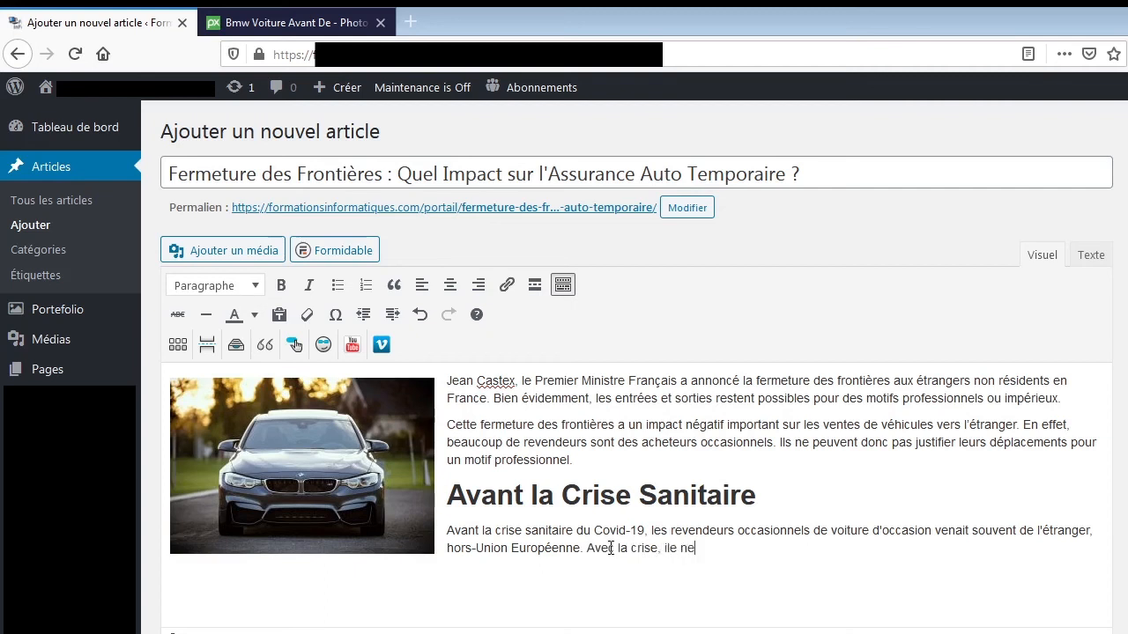
type(" leur")
Begin the second sentence with "Avec la crise, il ne leur est plus possible de", fixing the mistyped "ile".
key("Delete")
key("End")
type("est plus possible de")
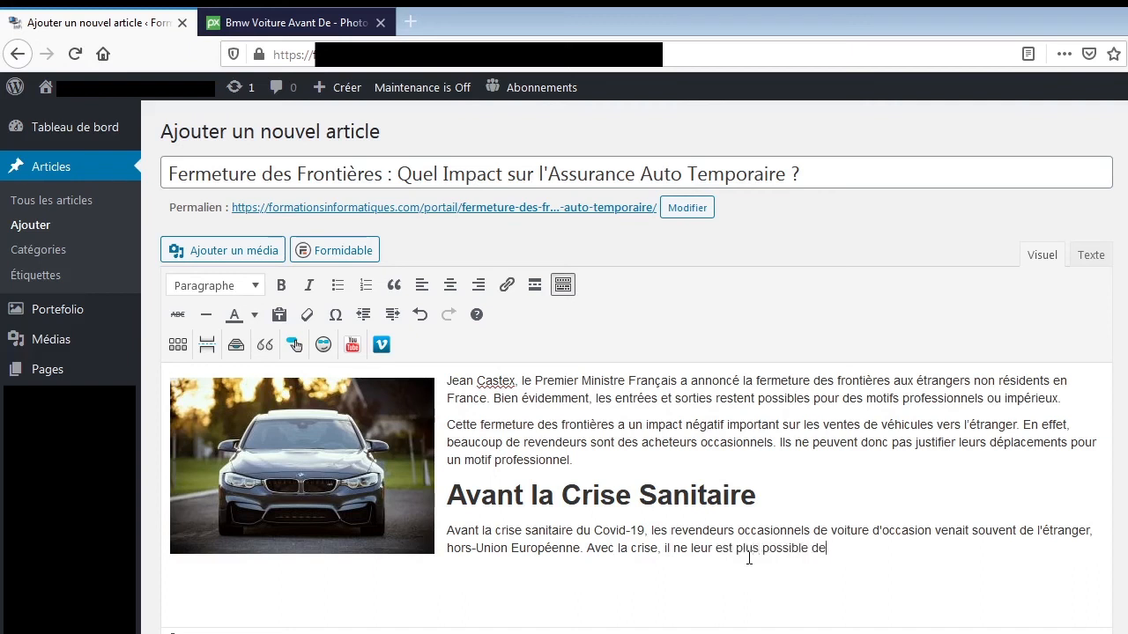
type(" venire ne")
Complete the second sentence with "venir en France aussi facilement qu'avant...".
key("BackSpace")
key("BackSpace")
key("BackSpace")
key("BackSpace")
key("BackSpace")
type("en France auss")
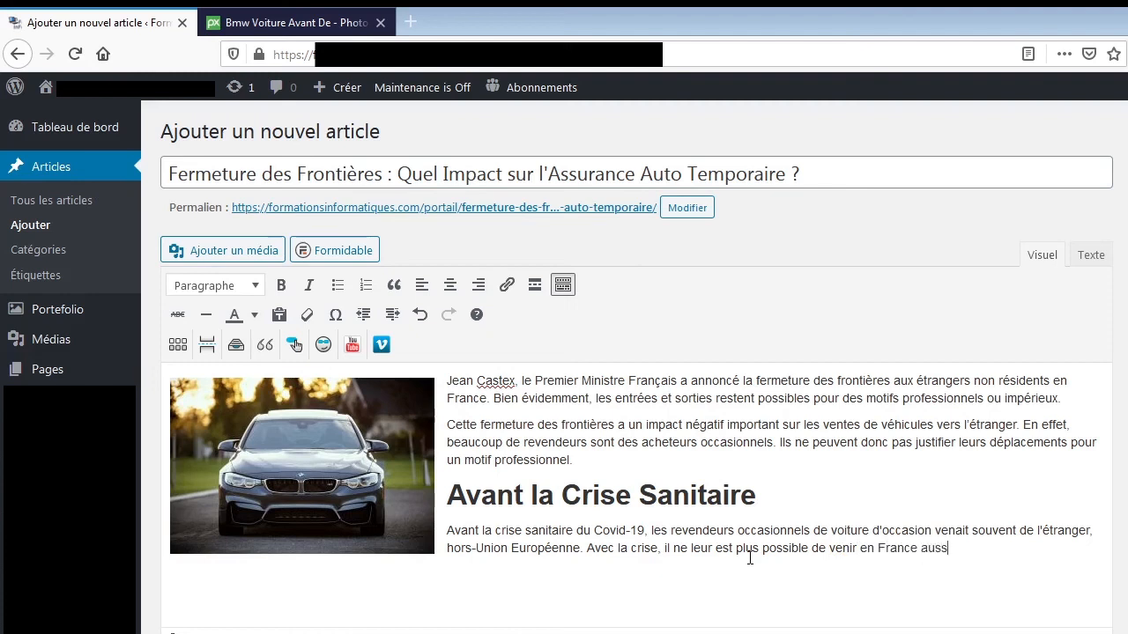
type("i facilement qu'avan")
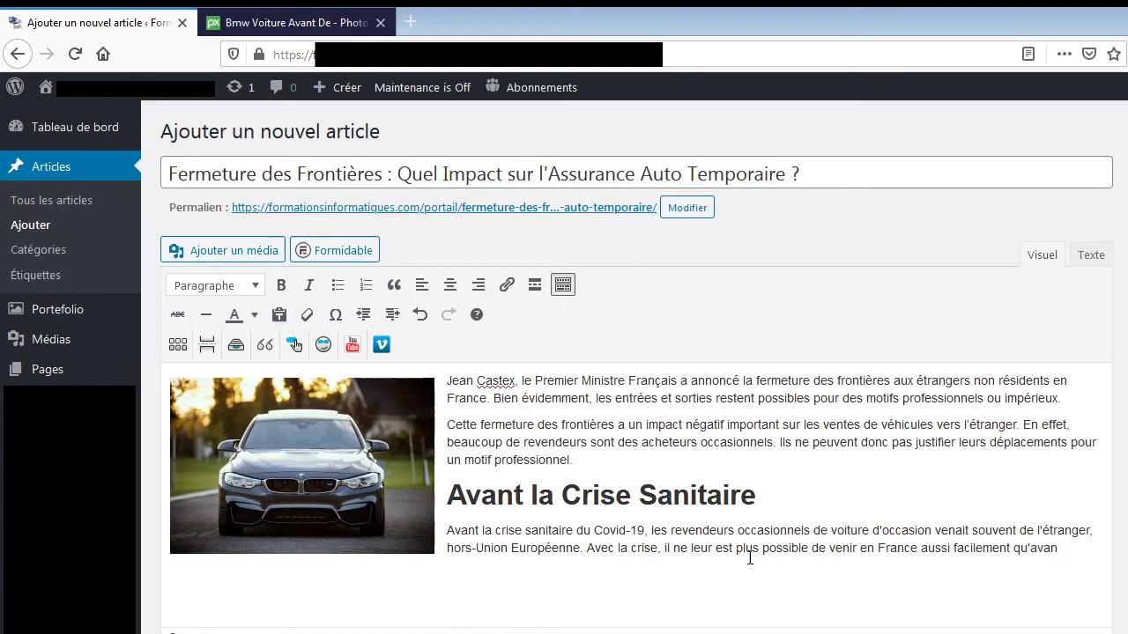
type("t...")
type("Ecrire pour des humains")
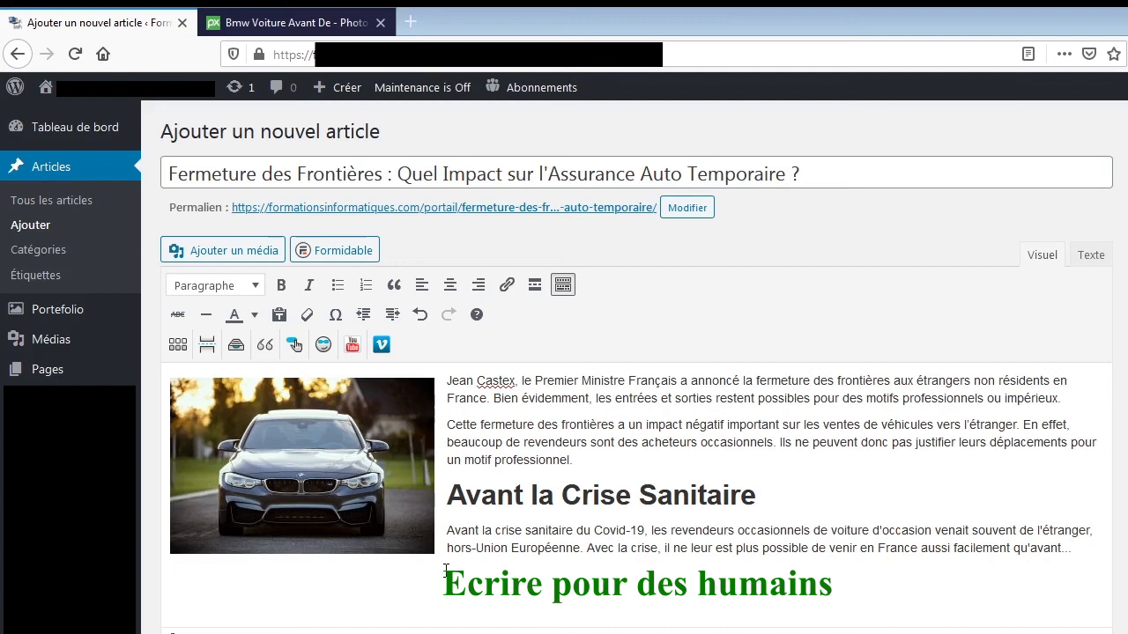
key("ctrl+z")
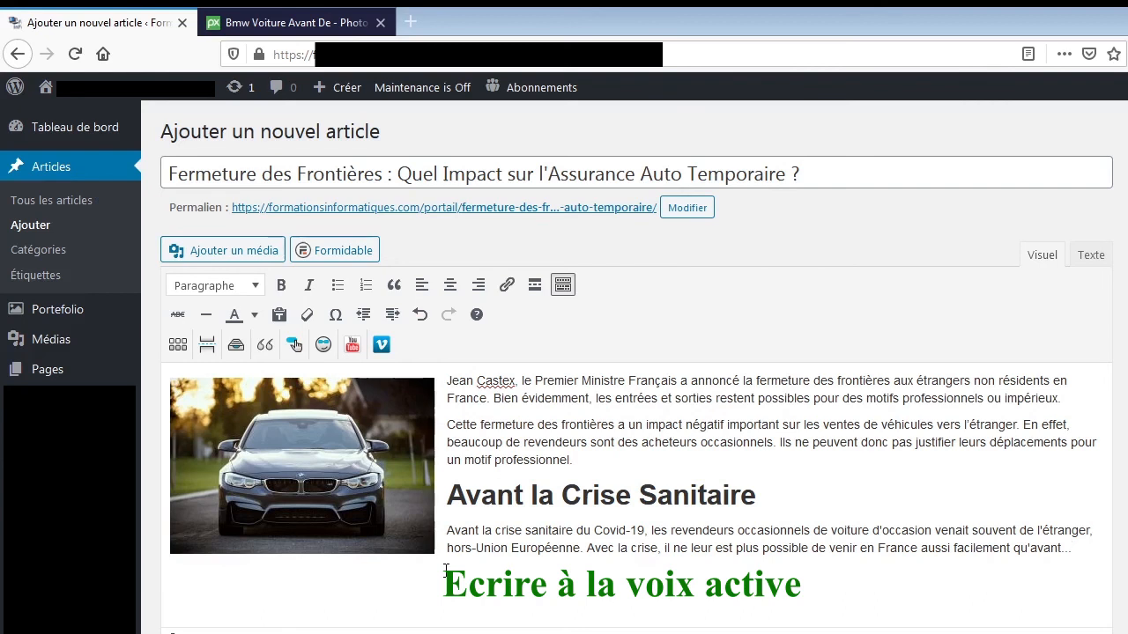
Start a new paragraph under the text with "Les frontières", correcting the mistyped capital in "LEs".
type("LEs fro")
key("BackSpace")
key("BackSpace")
key("BackSpace")
key("BackSpace")
key("BackSpace")
key("BackSpace")
type("es fr")
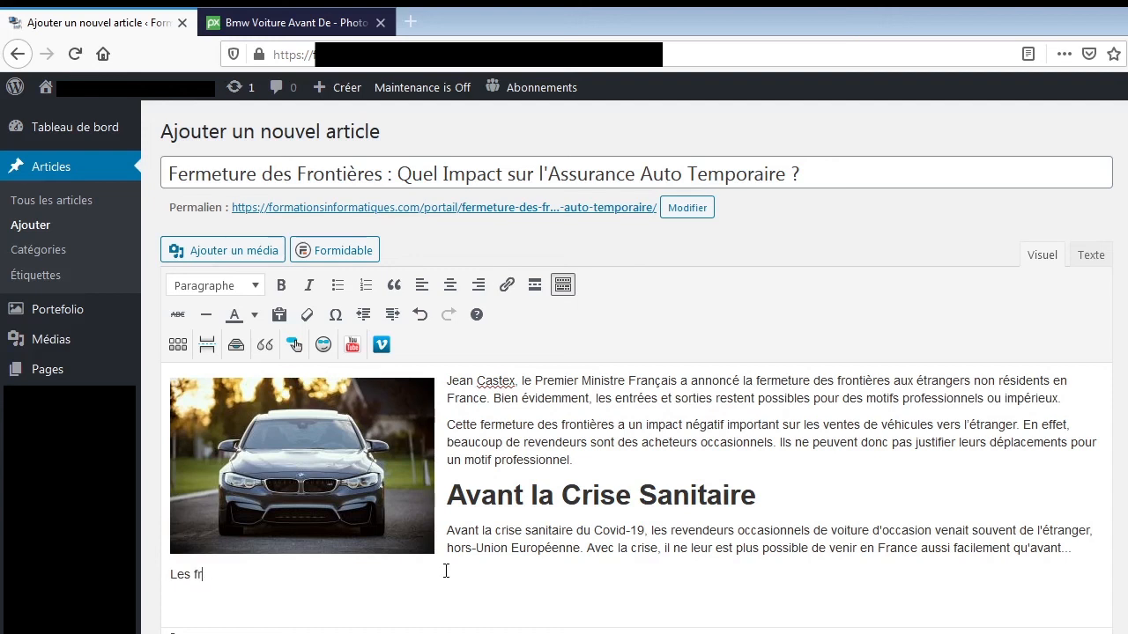
type("ontières sont ferm")
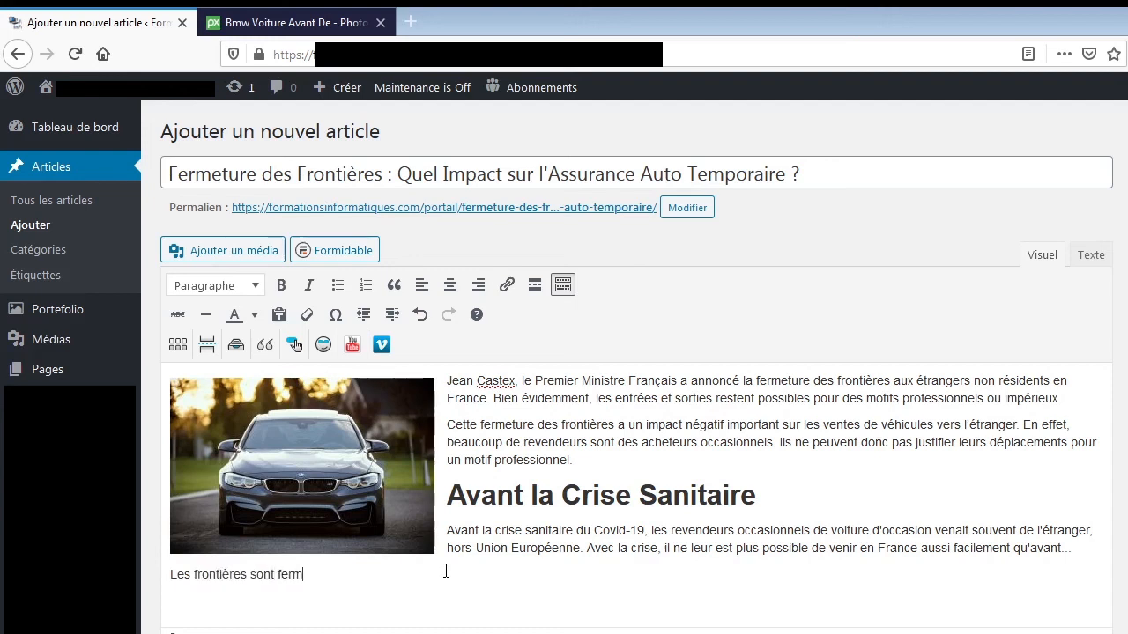
type("ées depuis le ")
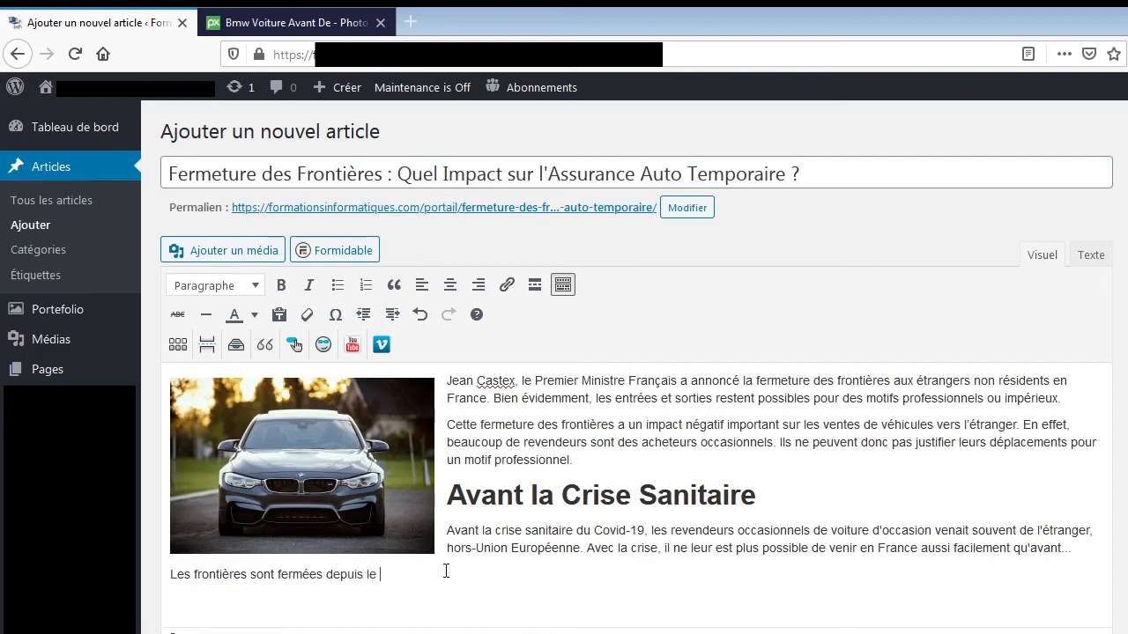
type("15 Janvier 2021.")
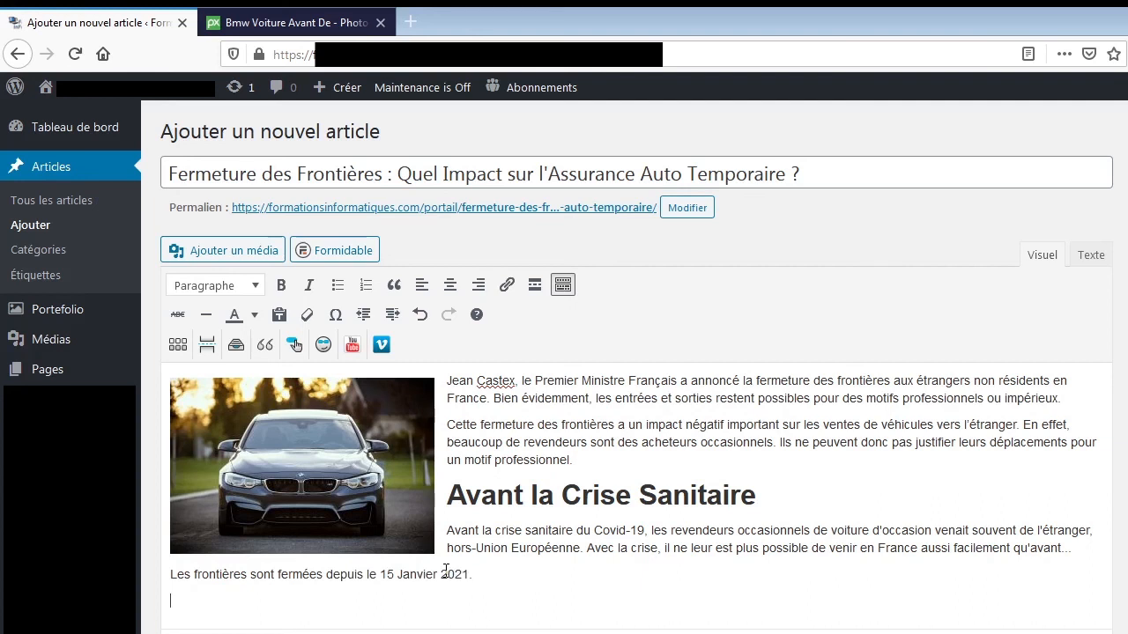
Add a new paragraph with the active sentence "Le Premier Ministre a annoncé la fermeture des frontières.".
key("Return")
type("Le Premier Ministre a an")
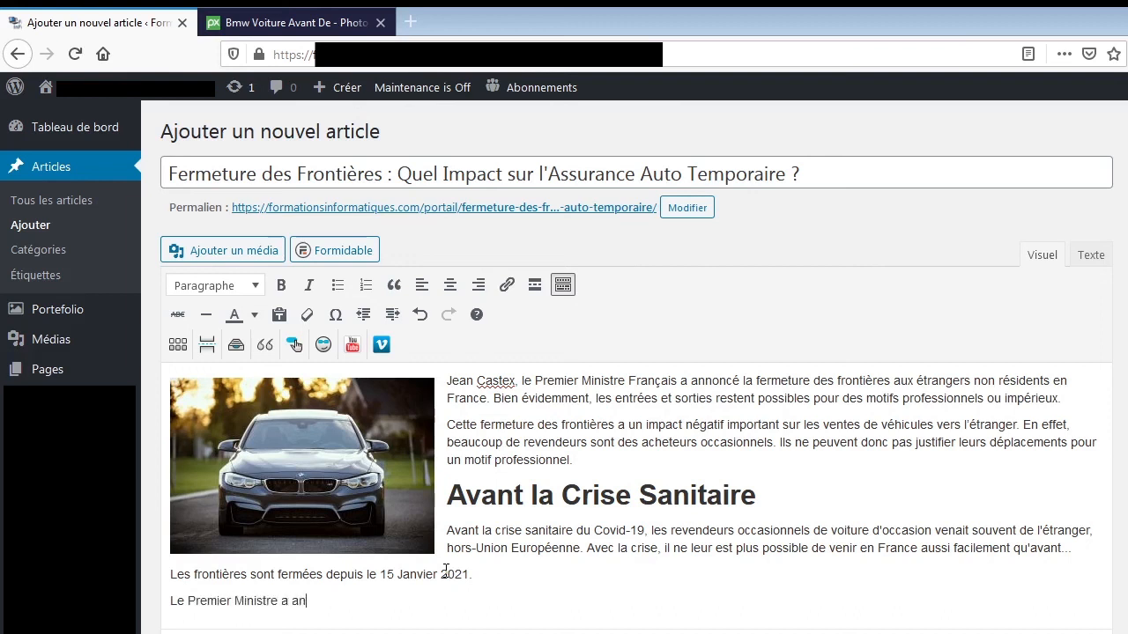
type("noncé la fermeture")
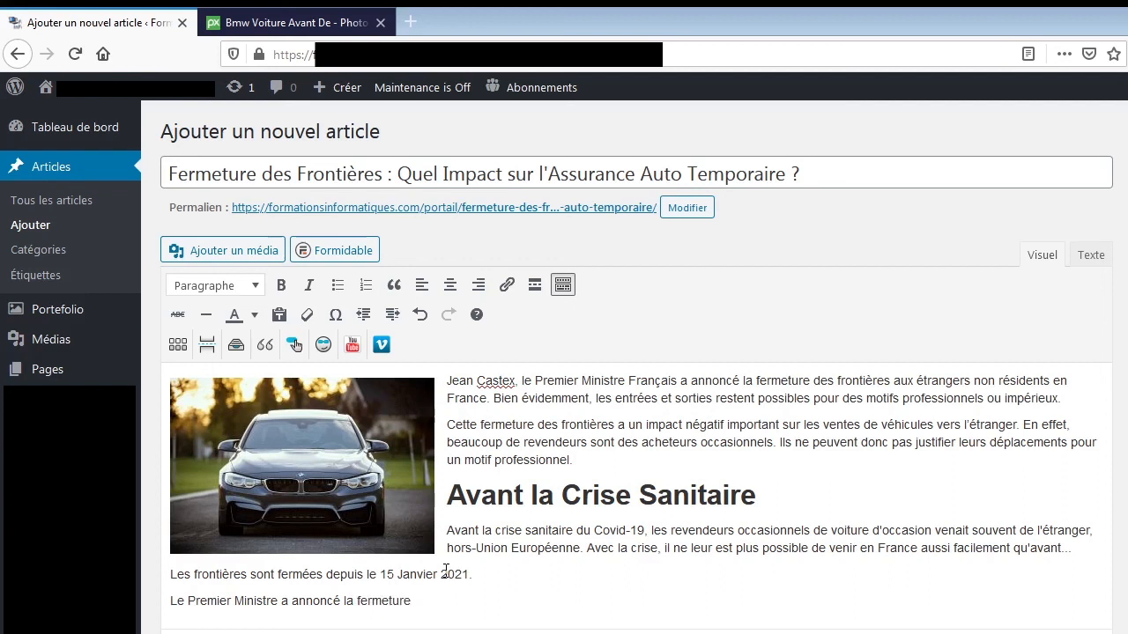
type(" des frontières.")
Compare the passive and active sentences by highlighting "sont fermées", "Premier Ministre" and "fermeture des frontières".
left_click_drag(249, 576, 328, 574)
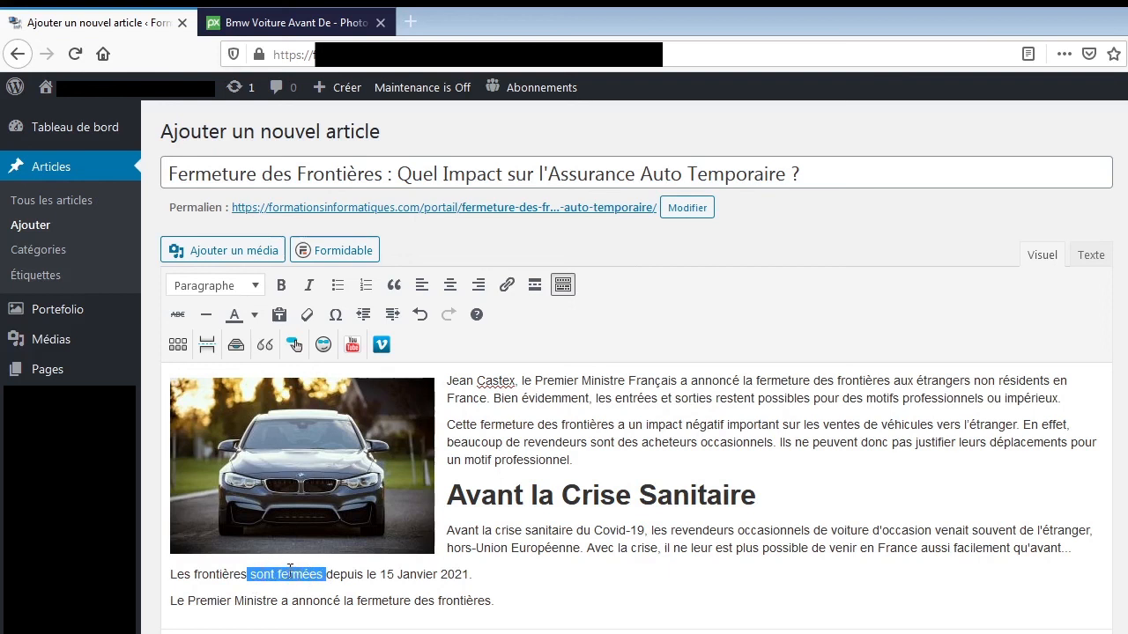
left_click(232, 600)
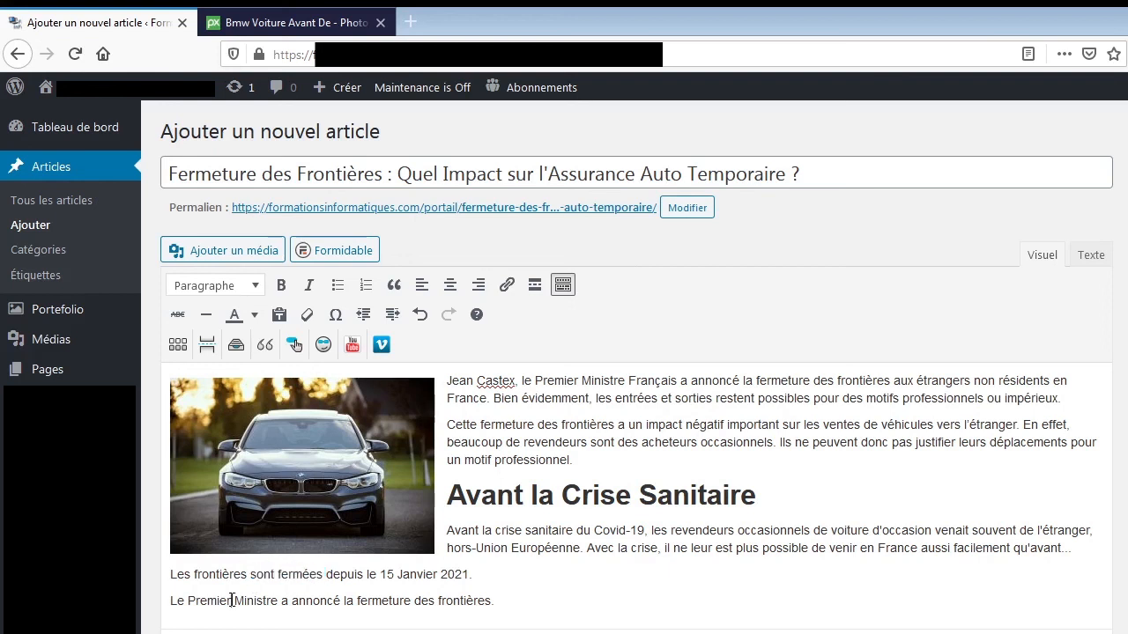
left_click_drag(278, 600, 194, 597)
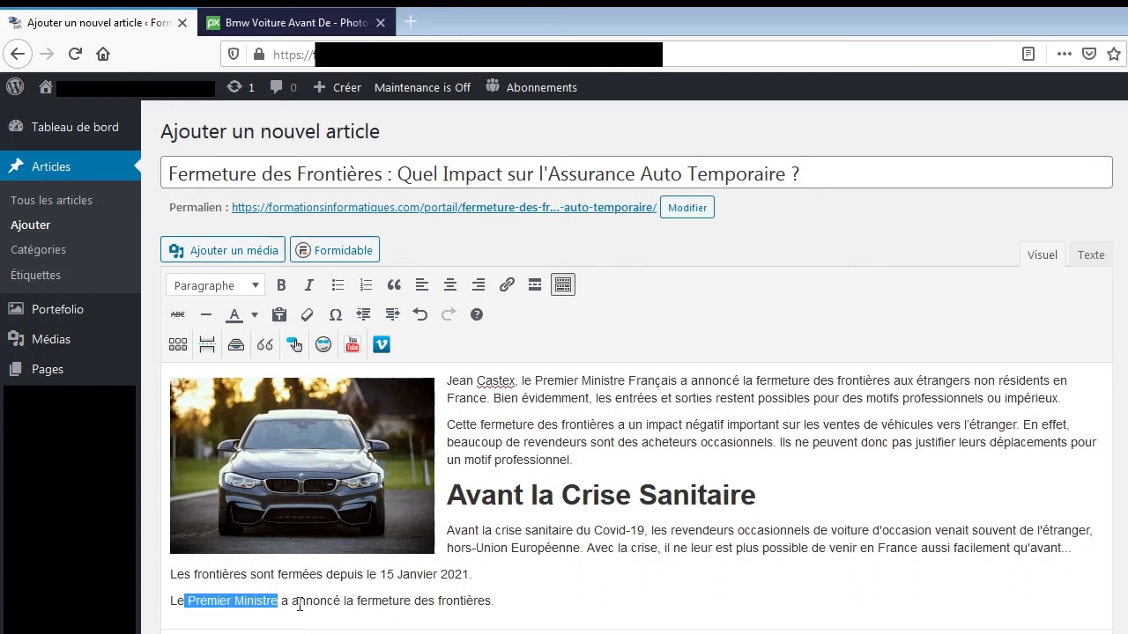
left_click(314, 601)
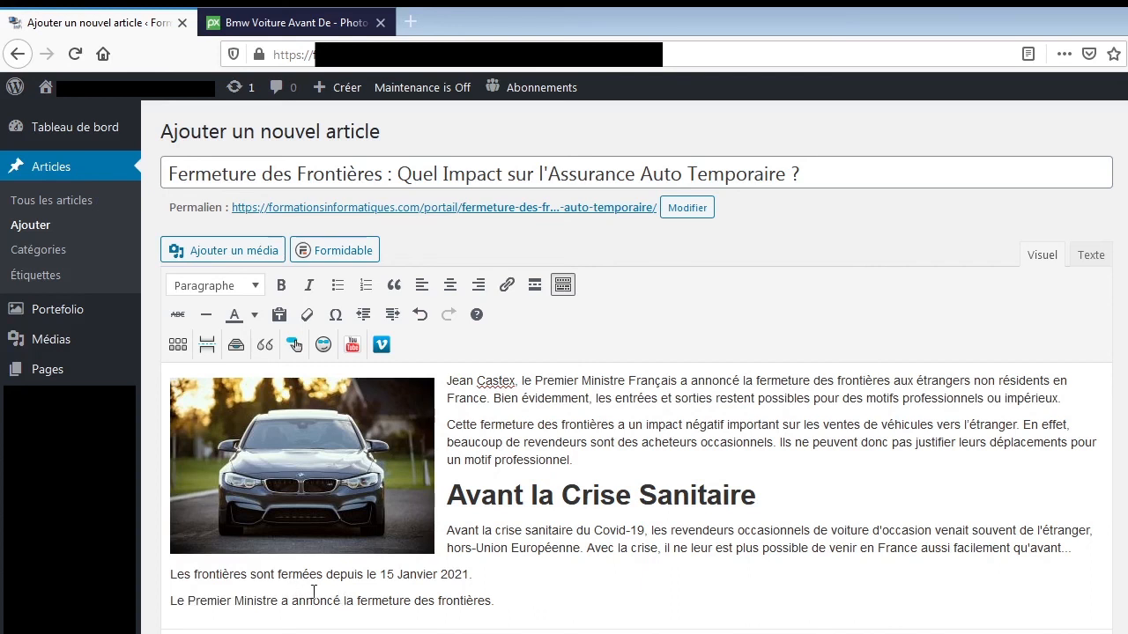
left_click_drag(354, 601, 504, 607)
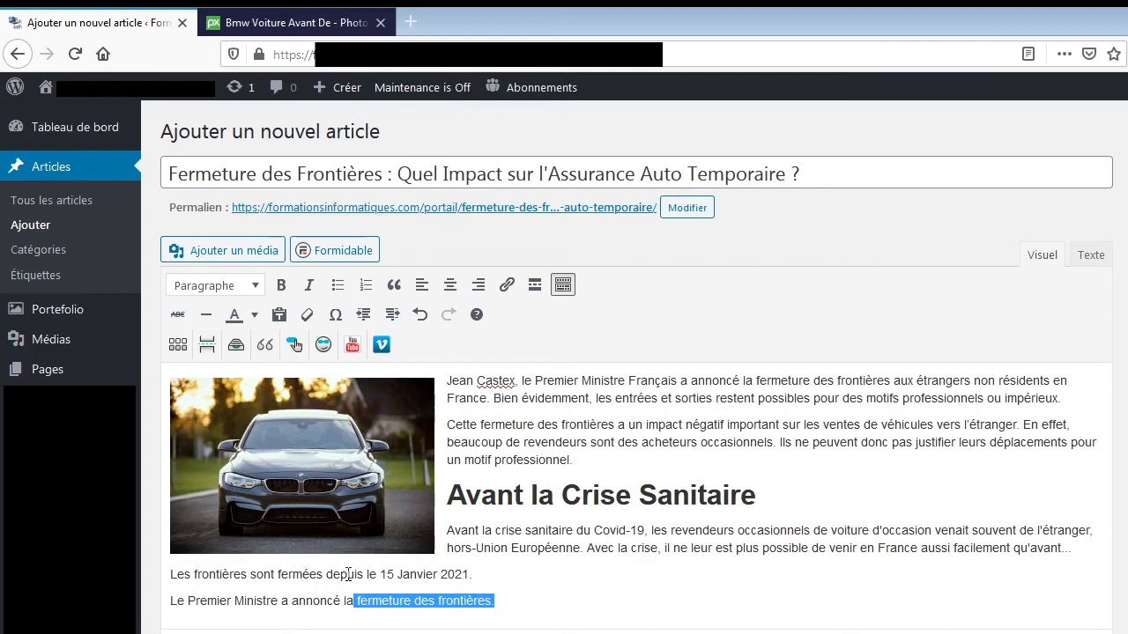
left_click(433, 605)
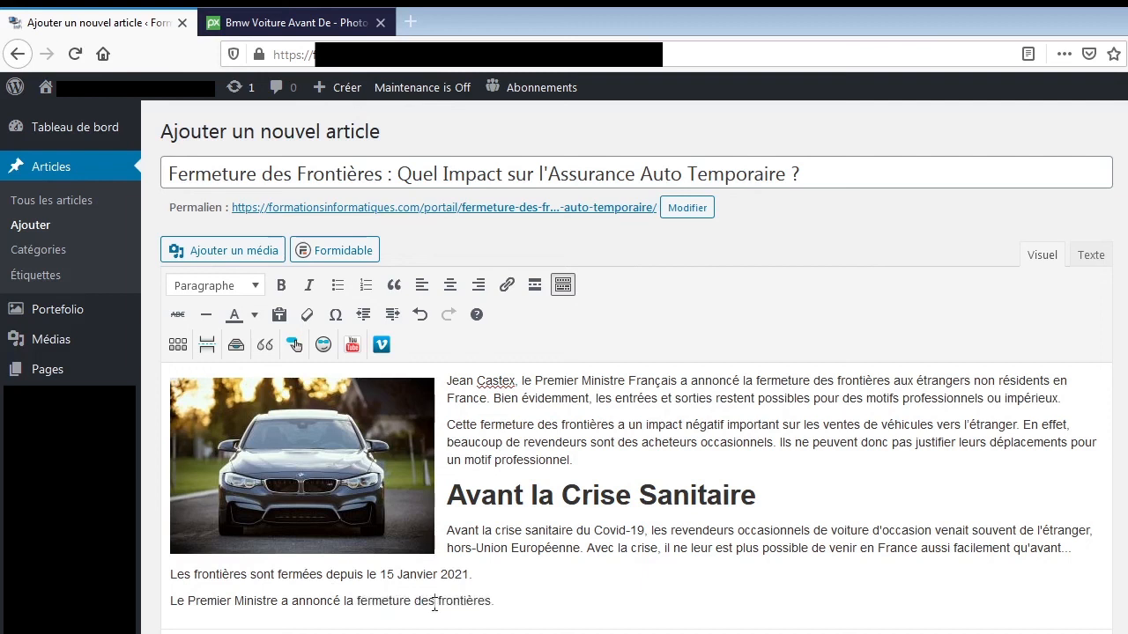